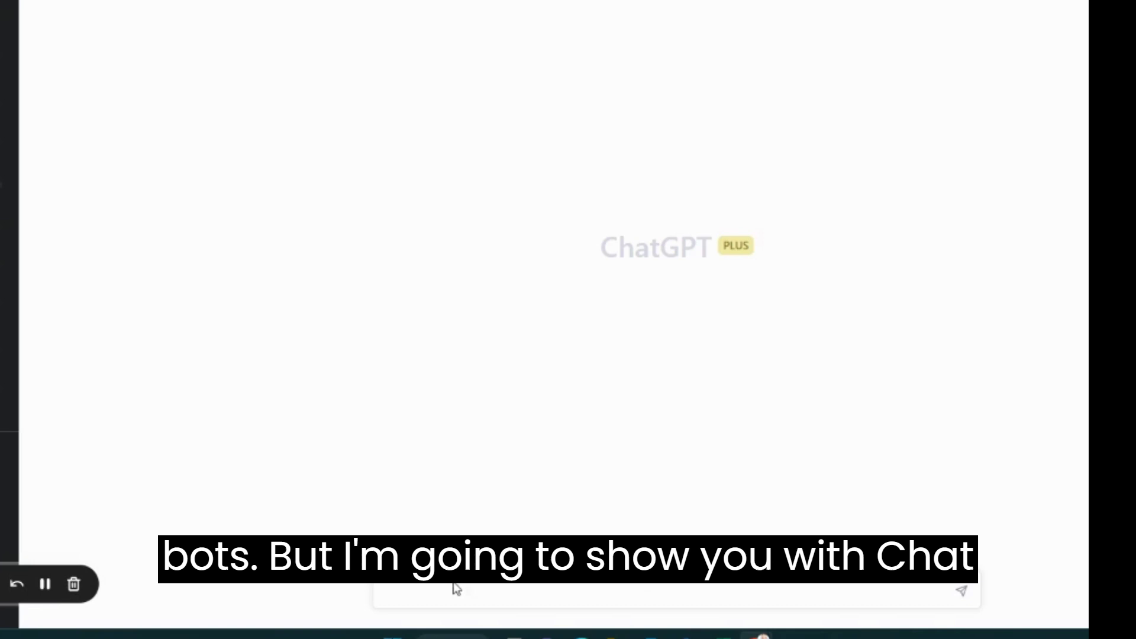
# Step: Paste the prepared prompt as plain text, insert 'PAST LIVES which is' after 'novel', and send it
pyautogui.click(469, 593)
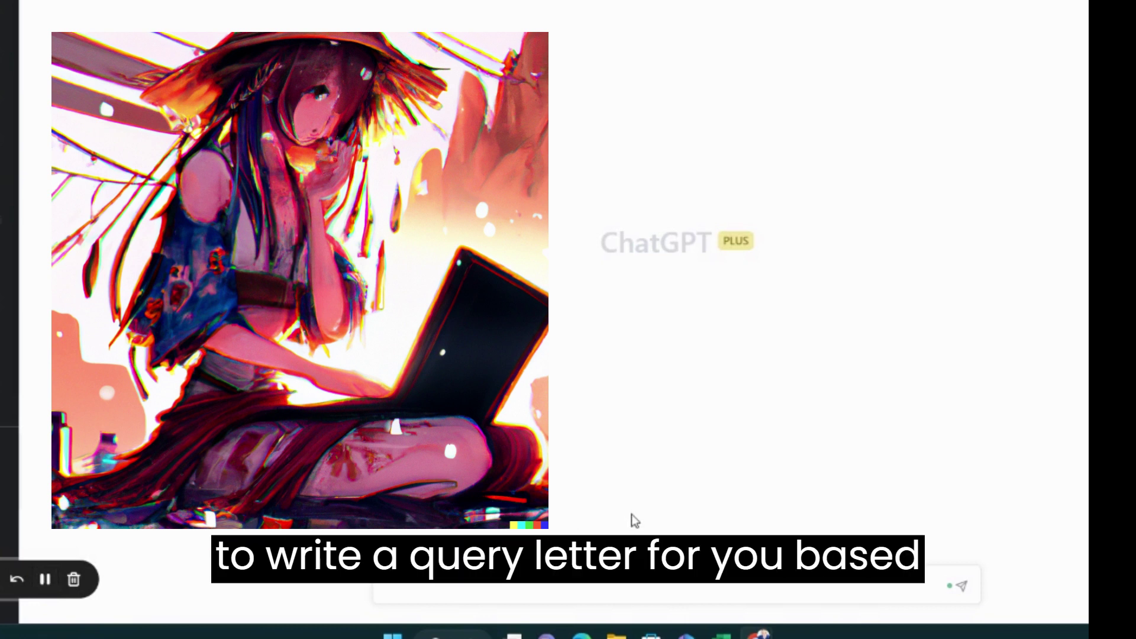
pyautogui.rightClick(545, 583)
pyautogui.click(595, 471)
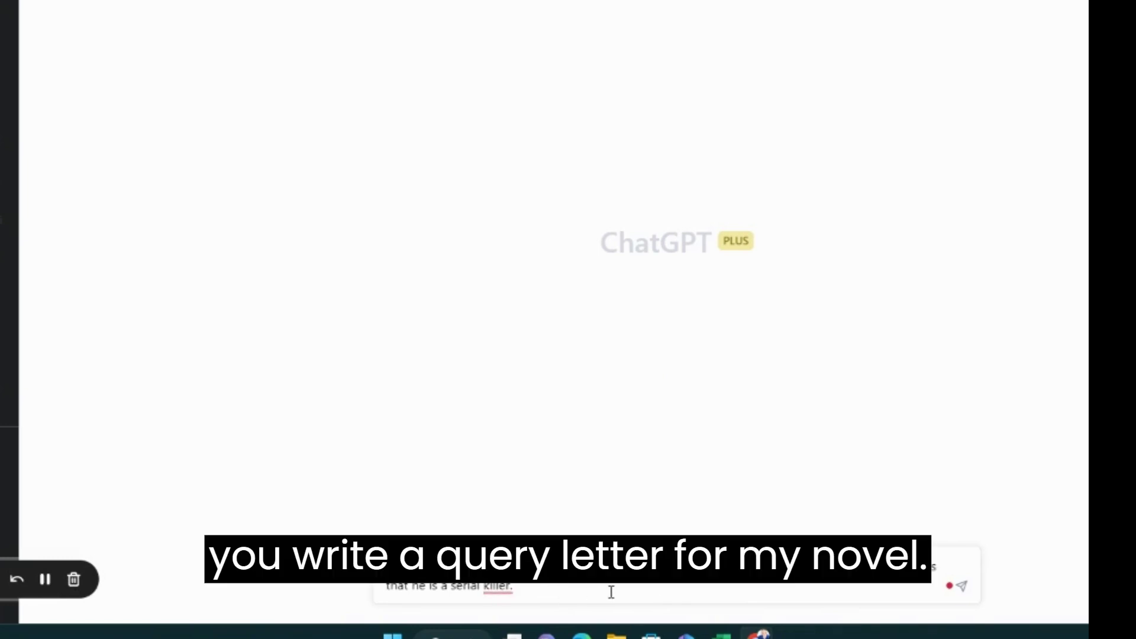
pyautogui.click(634, 554)
pyautogui.write('PAST')
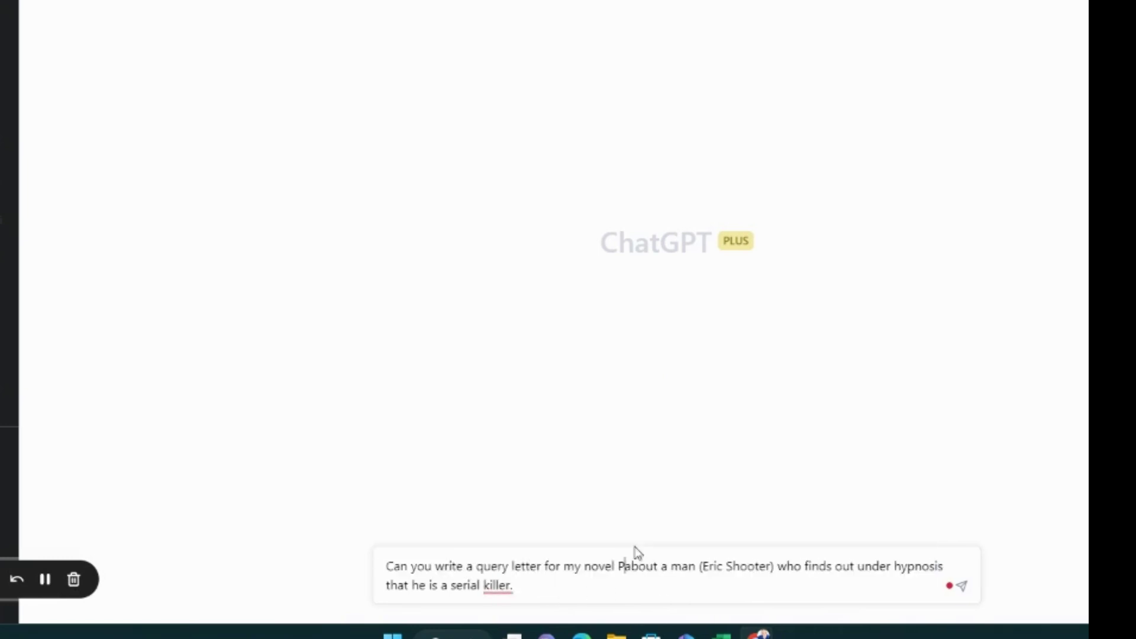
pyautogui.write(' LIVES which is')
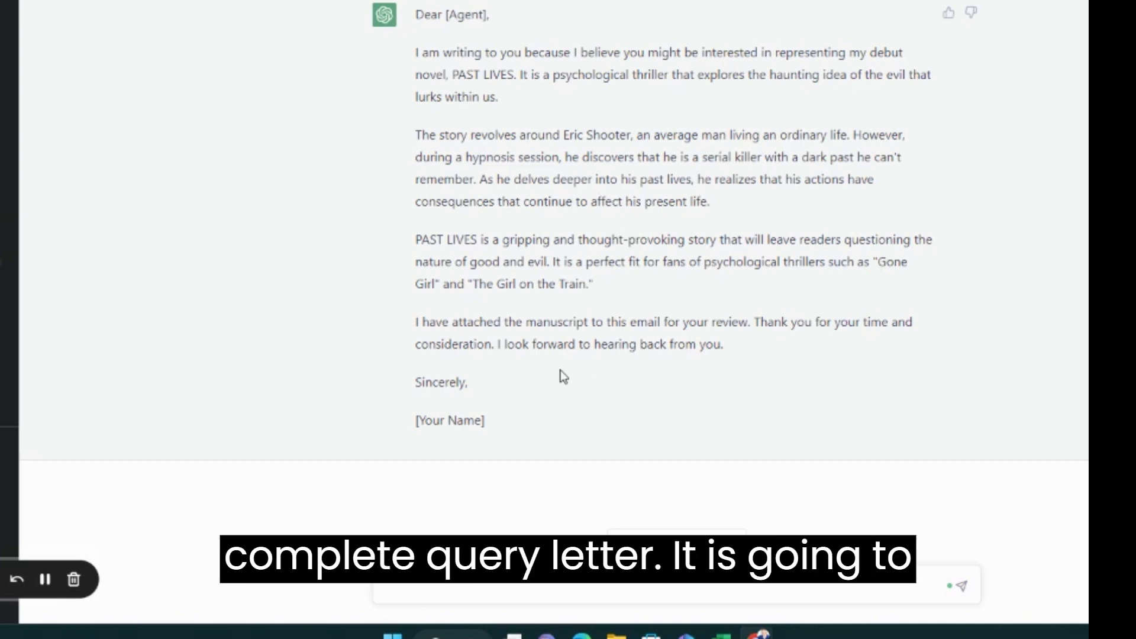
# Step: Highlight the reply's opening line and the title PAST LIVES, then clear the highlight
pyautogui.moveTo(413, 54); pyautogui.dragTo(550, 91)
pyautogui.moveTo(459, 74); pyautogui.dragTo(493, 76)
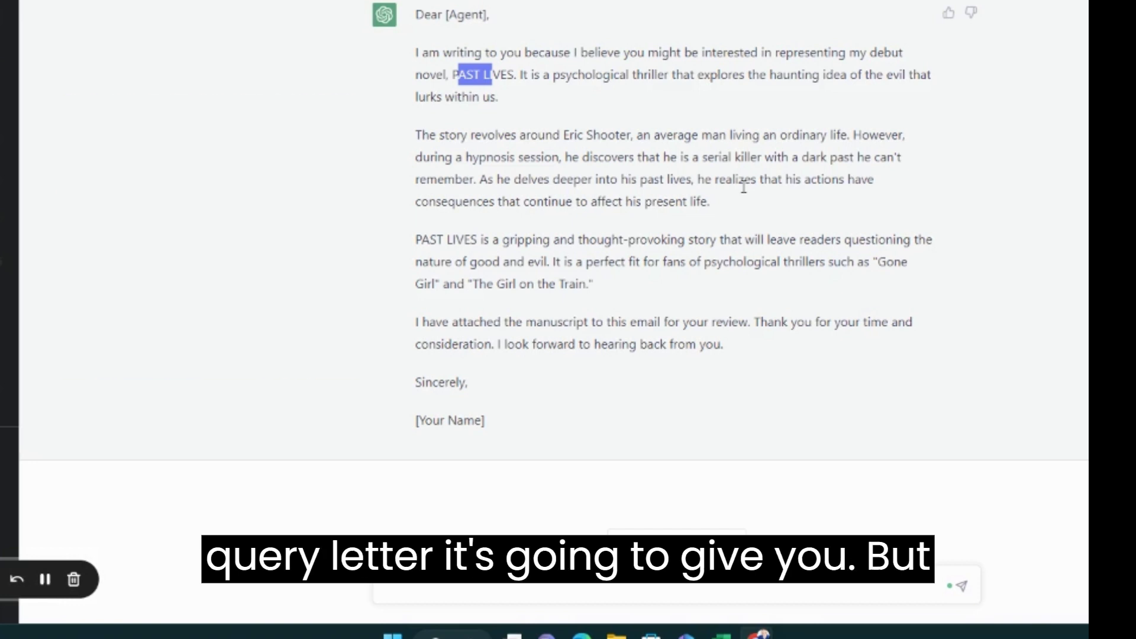
pyautogui.click(986, 203)
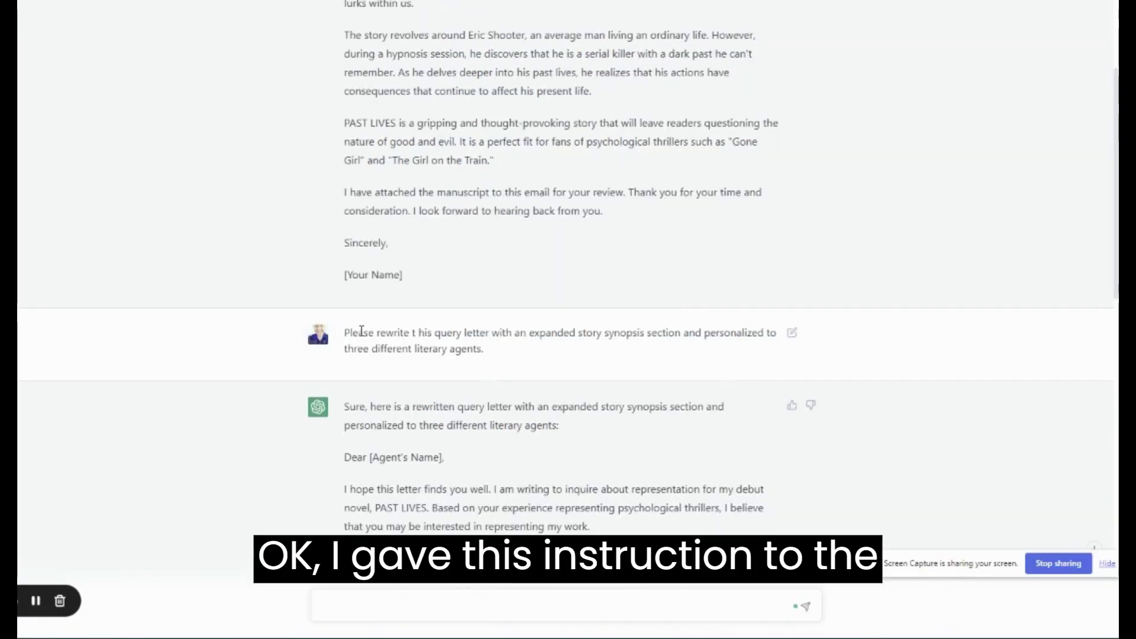
# Step: Highlight the rewrite request, then scroll down and select the rewritten PAST LIVES letters
pyautogui.moveTo(346, 332); pyautogui.dragTo(491, 352)
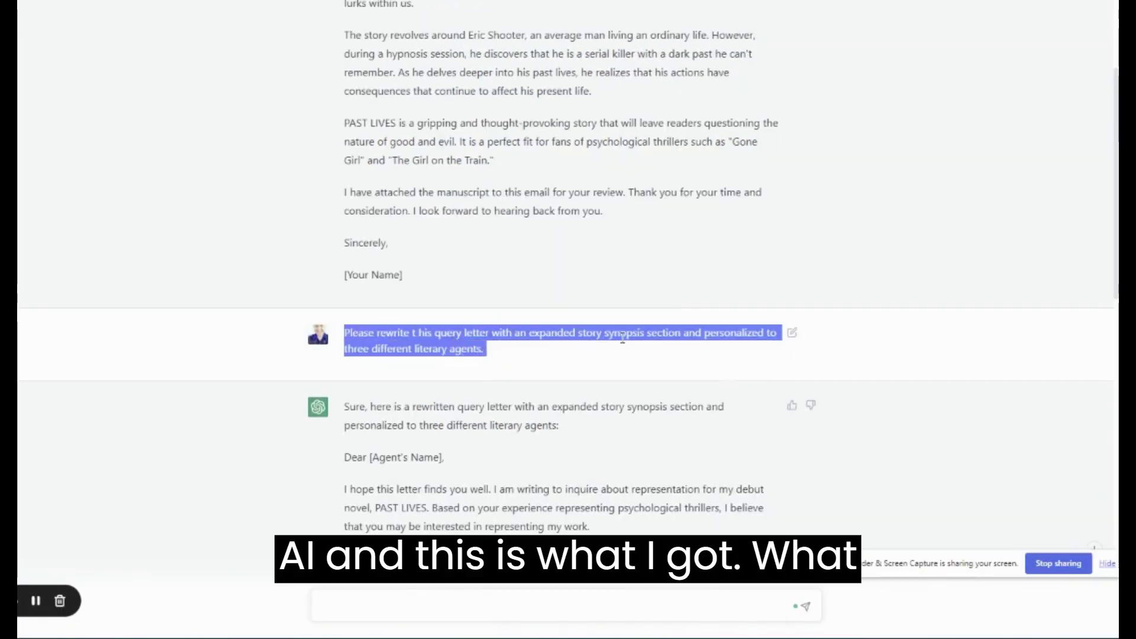
pyautogui.scroll(-5, 622, 337)
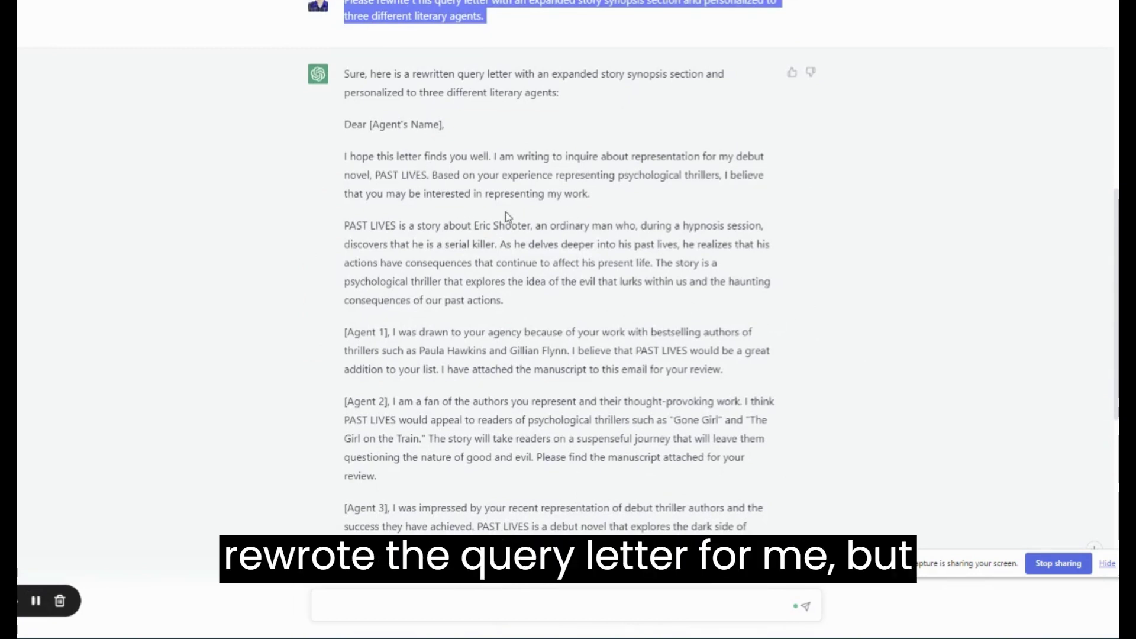
pyautogui.scroll(-2, 507, 215)
pyautogui.moveTo(343, 203); pyautogui.dragTo(635, 431)
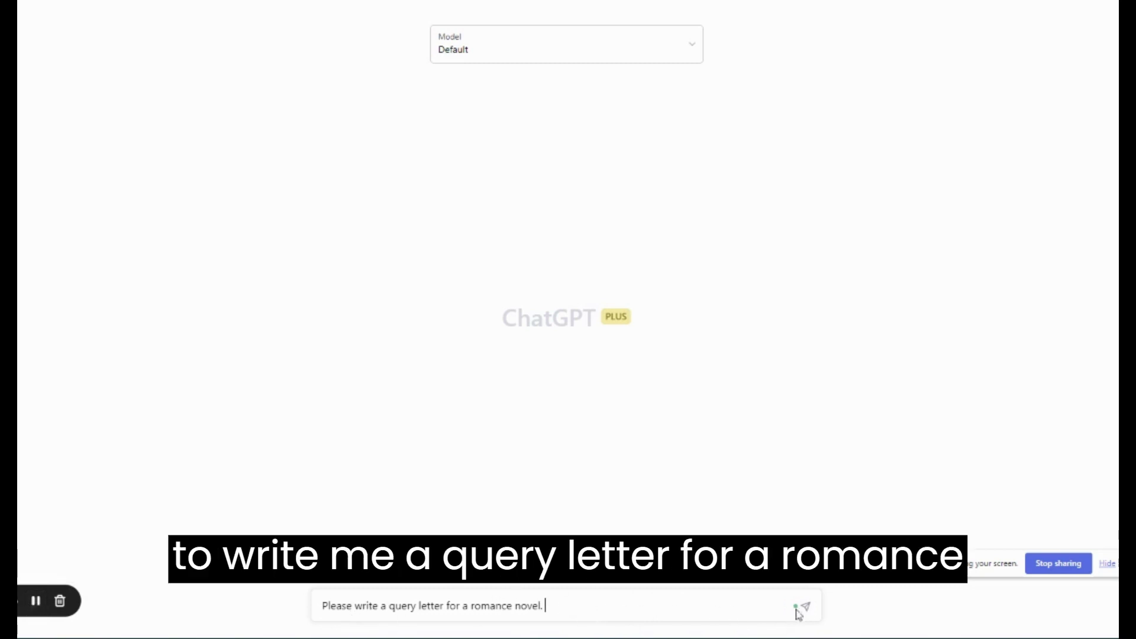
# Step: Send 'Please write a query letter for a romance novel.' and return to the message box
pyautogui.click(808, 607)
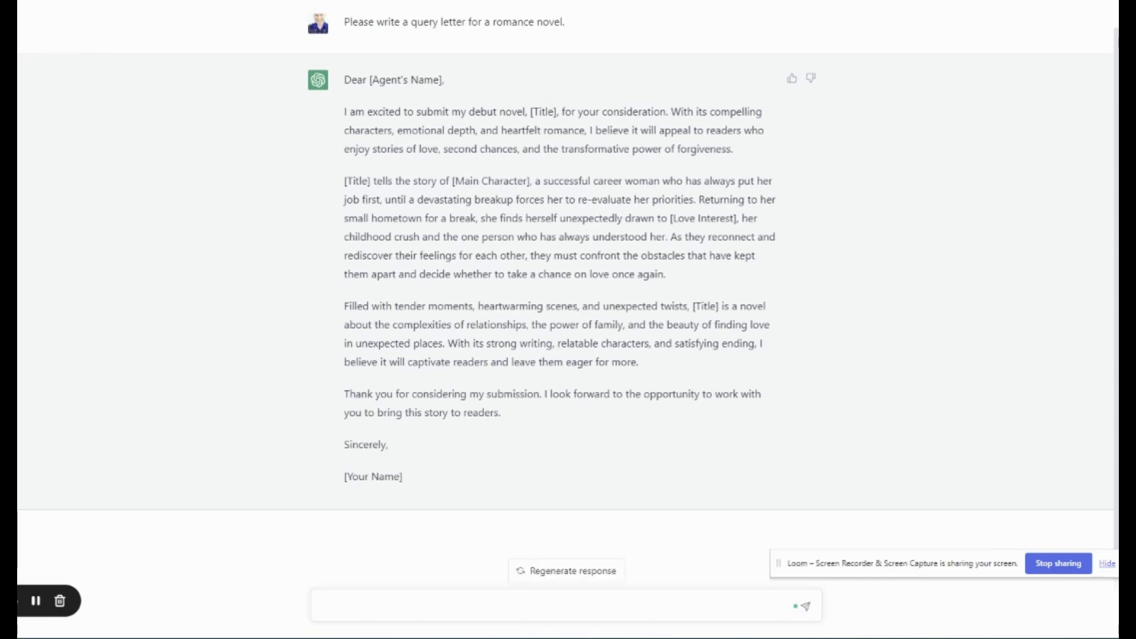
pyautogui.click(534, 603)
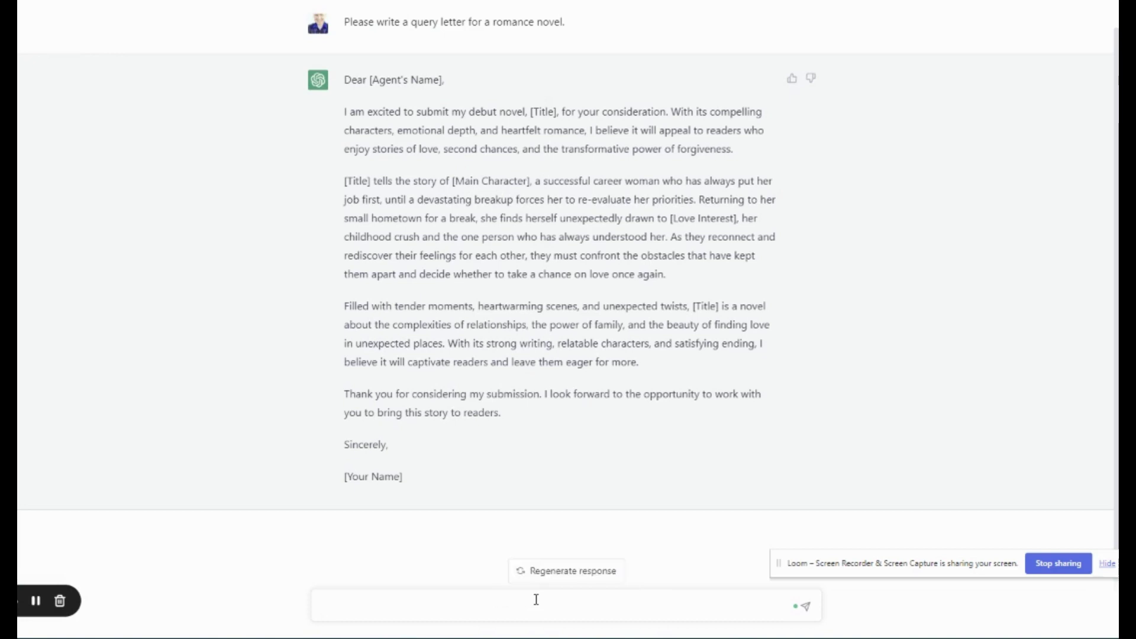
# Step: Ask ChatGPT to rewrite the letter with a made-up all-caps title and character name
pyautogui.write('Rewrite wi')
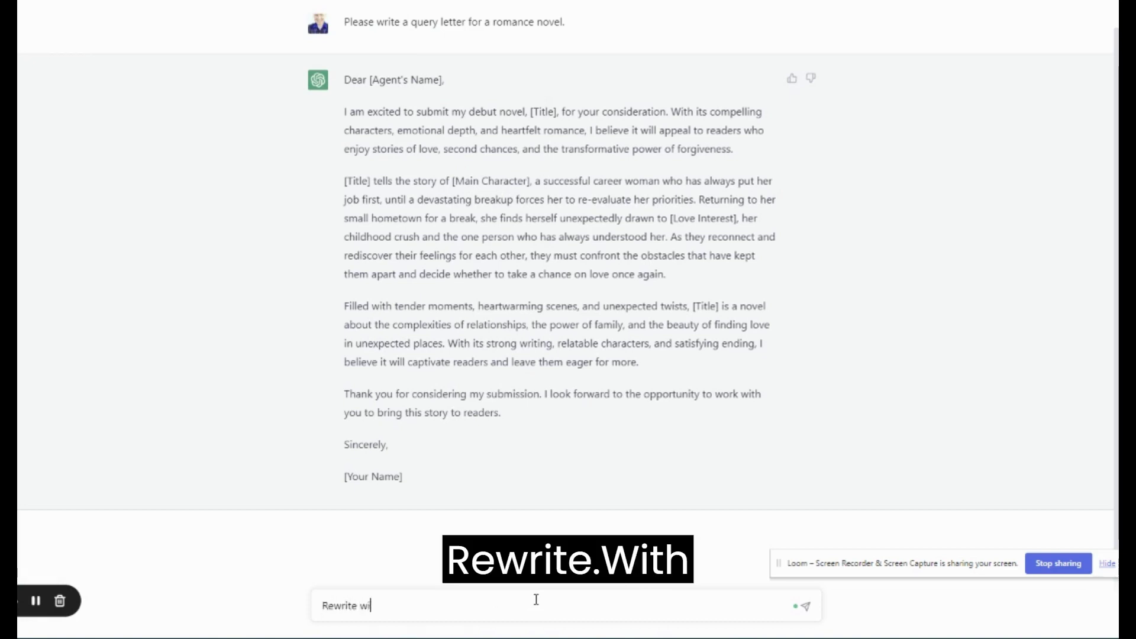
pyautogui.write('th a made up')
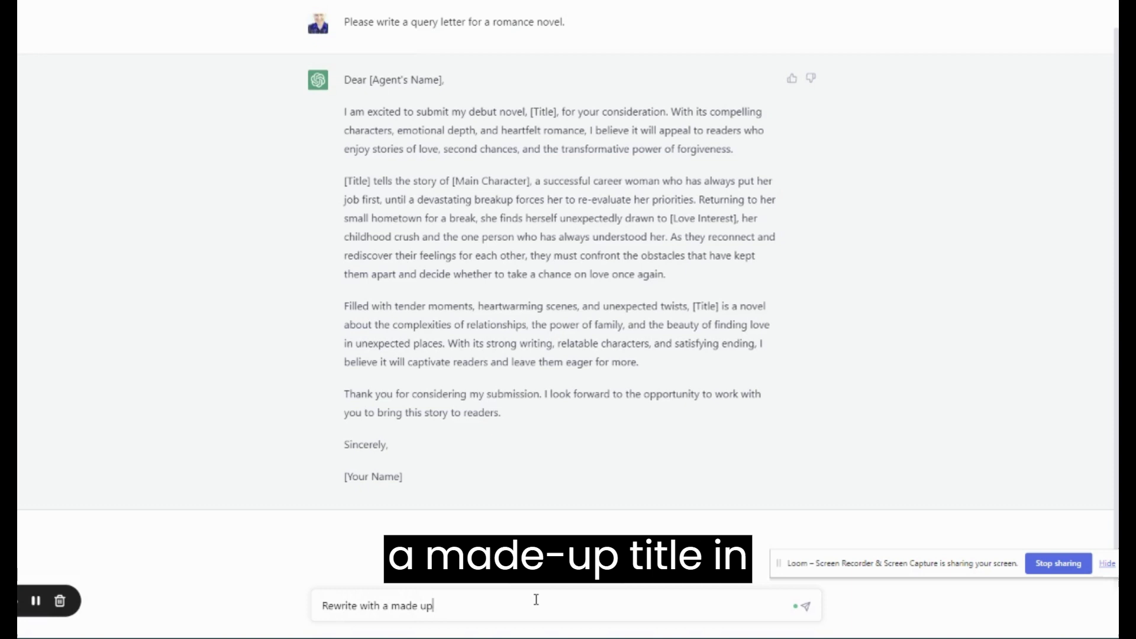
pyautogui.write(' title in a')
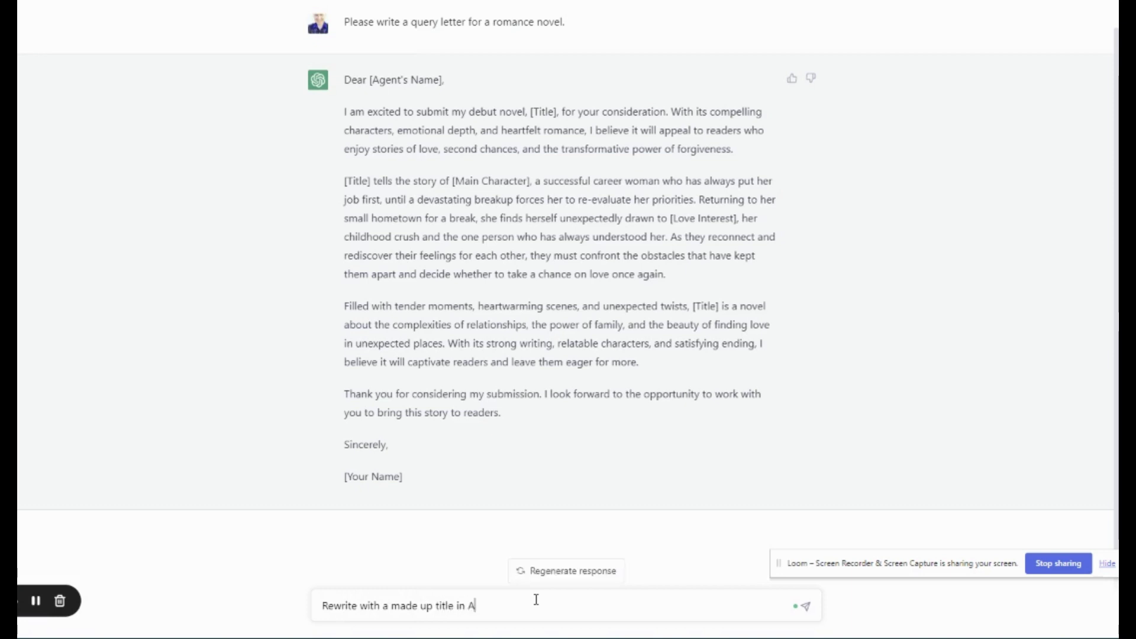
pyautogui.write('ll caps and a m')
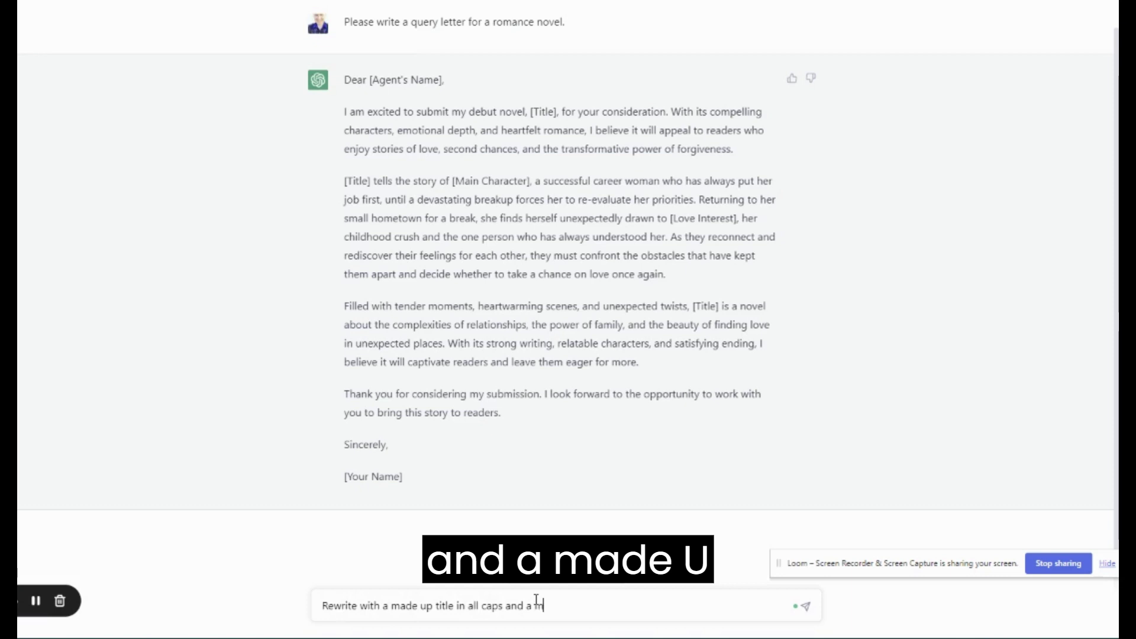
pyautogui.write('ade up character nam')
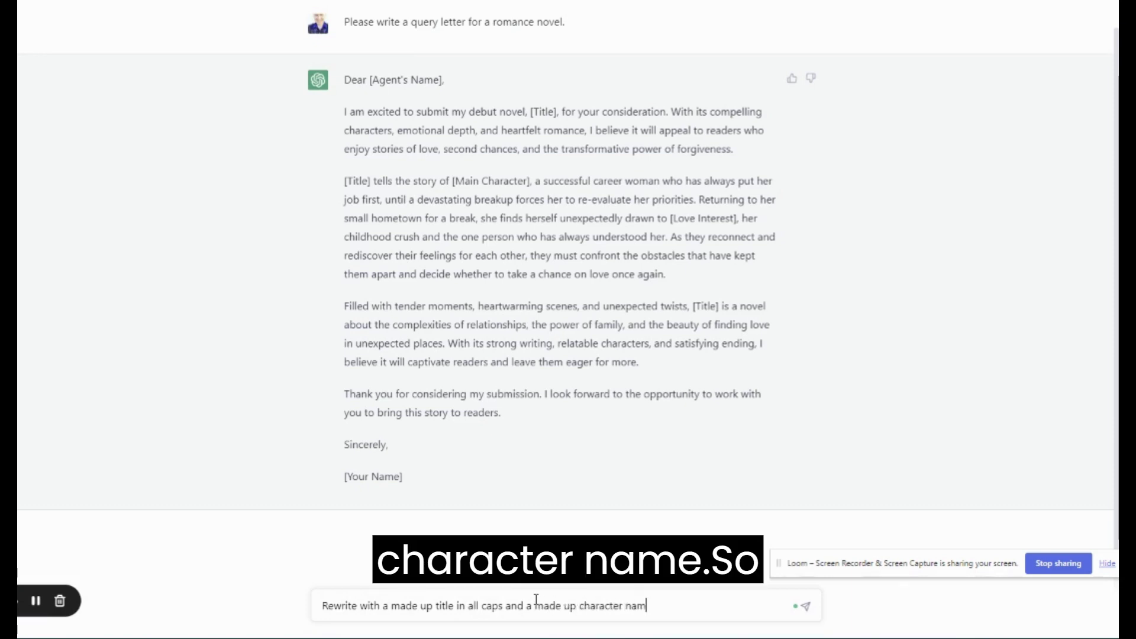
pyautogui.write('e.')
pyautogui.press('Return')
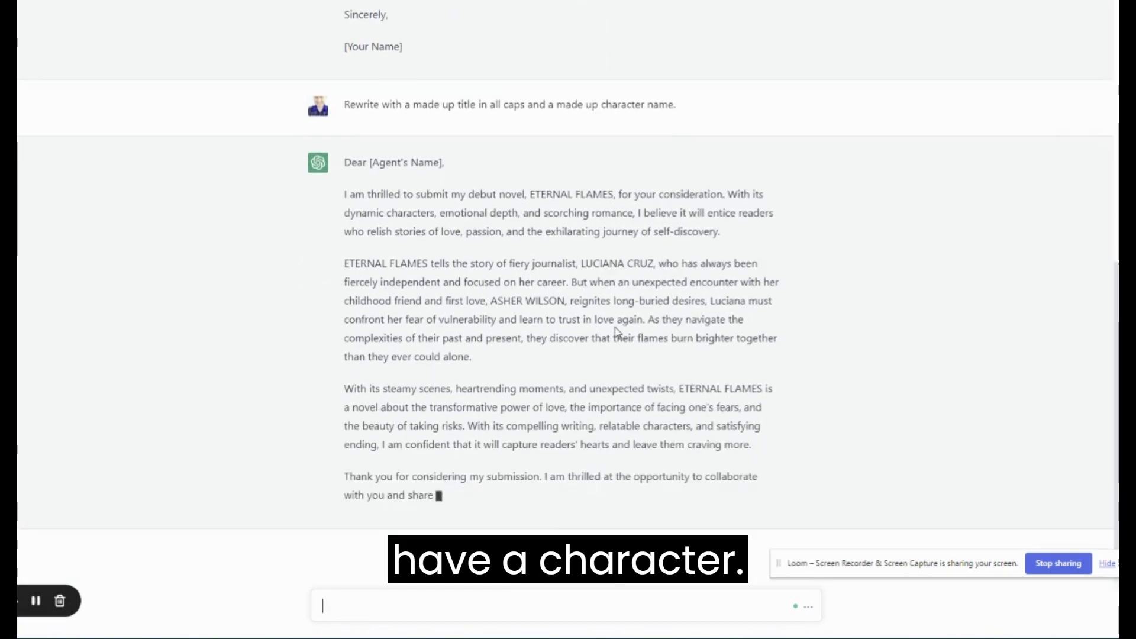
pyautogui.moveTo(656, 181); pyautogui.dragTo(581, 182)
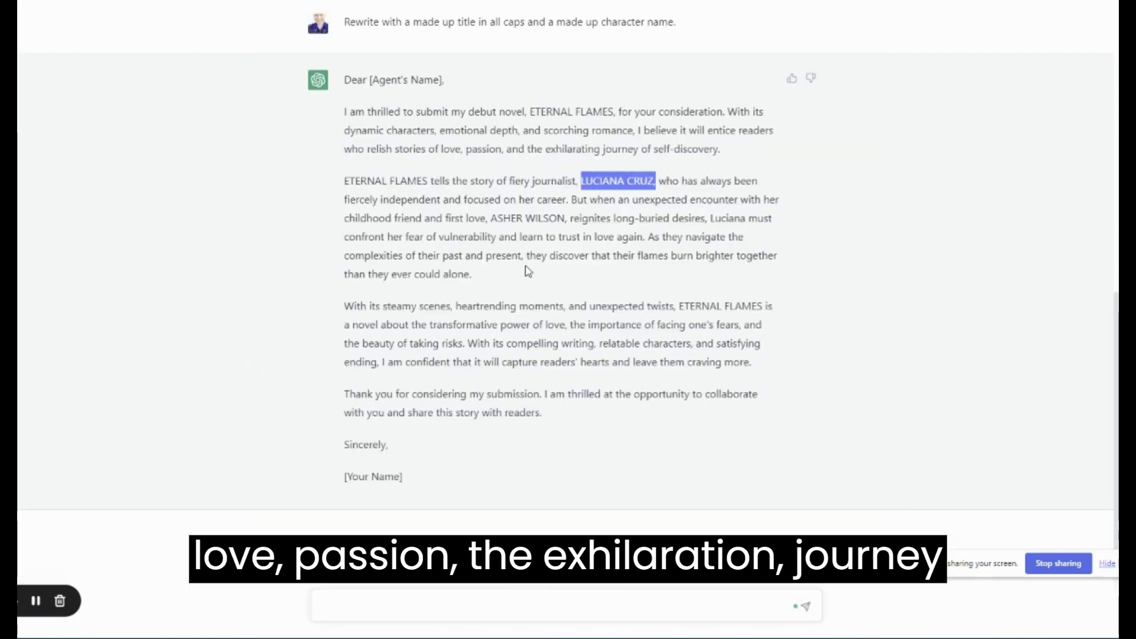
pyautogui.click(734, 150)
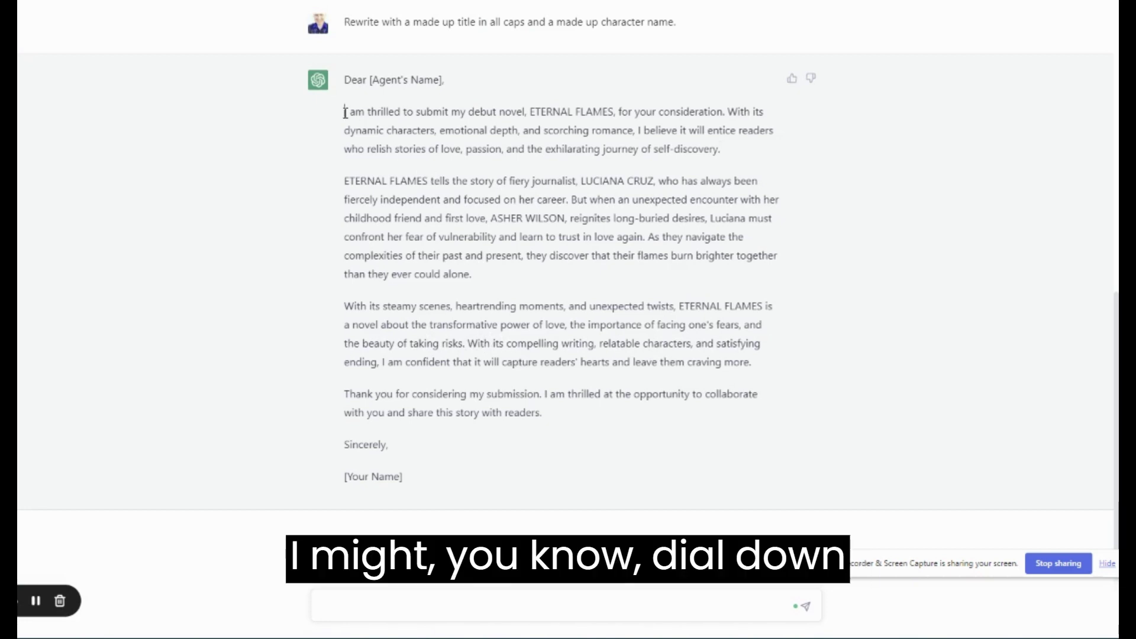
# Step: Highlight the opening paragraph of the ETERNAL FLAMES query letter
pyautogui.moveTo(345, 112); pyautogui.dragTo(744, 160)
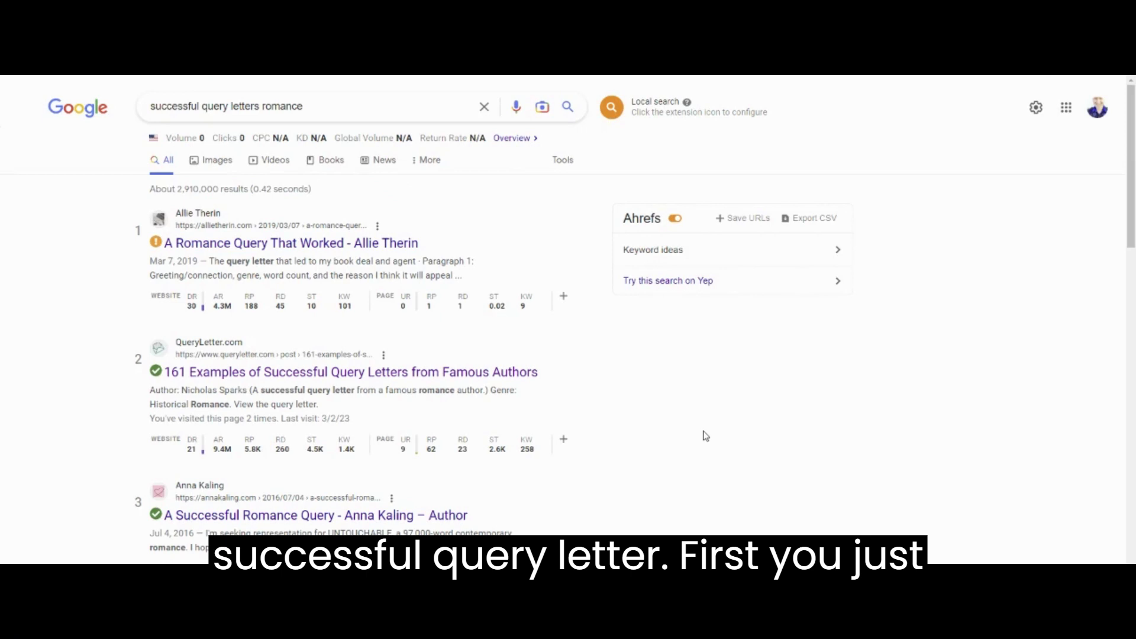
# Step: Search 'successful query letters romance' and open the top result, A Romance Query That Worked
pyautogui.moveTo(150, 107); pyautogui.dragTo(306, 107)
pyautogui.click(261, 108)
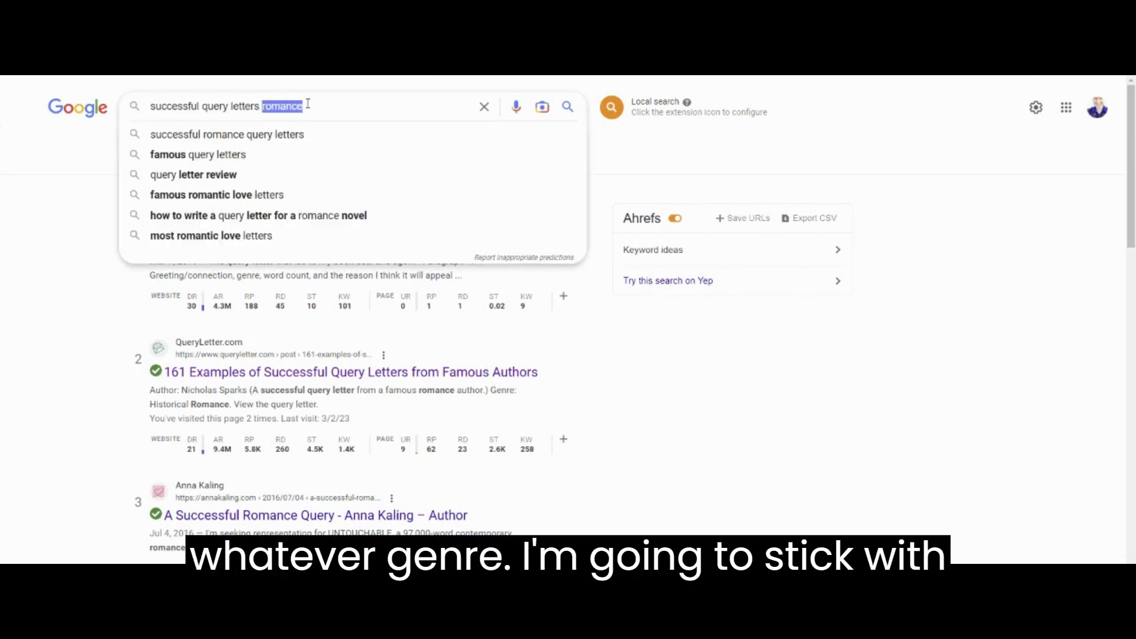
pyautogui.press('Return')
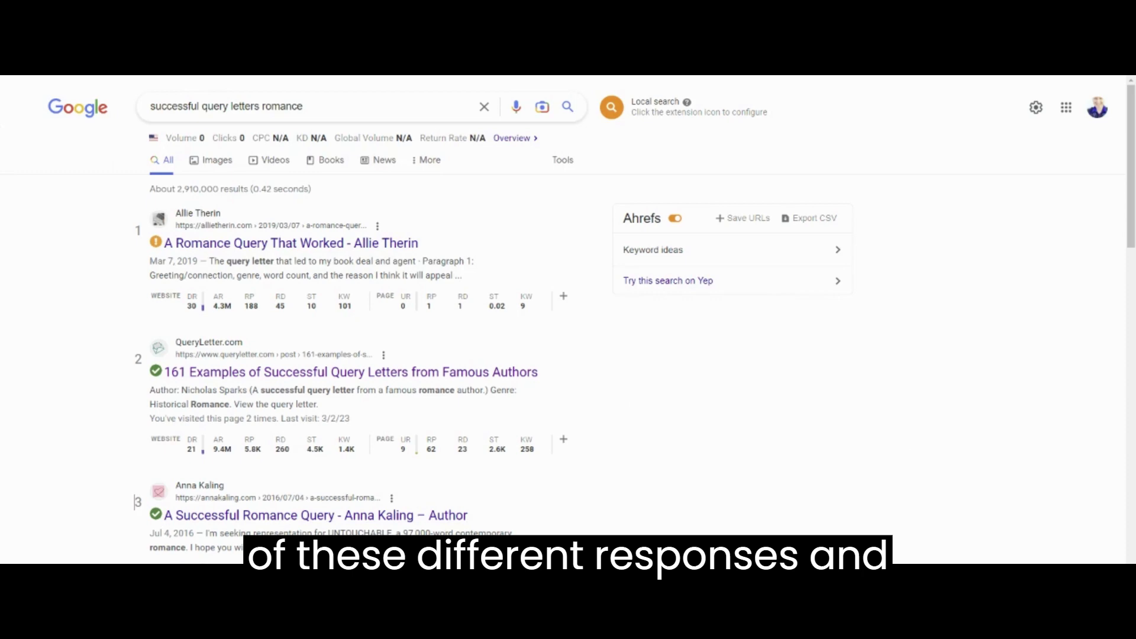
pyautogui.scroll(-8, 487, 428)
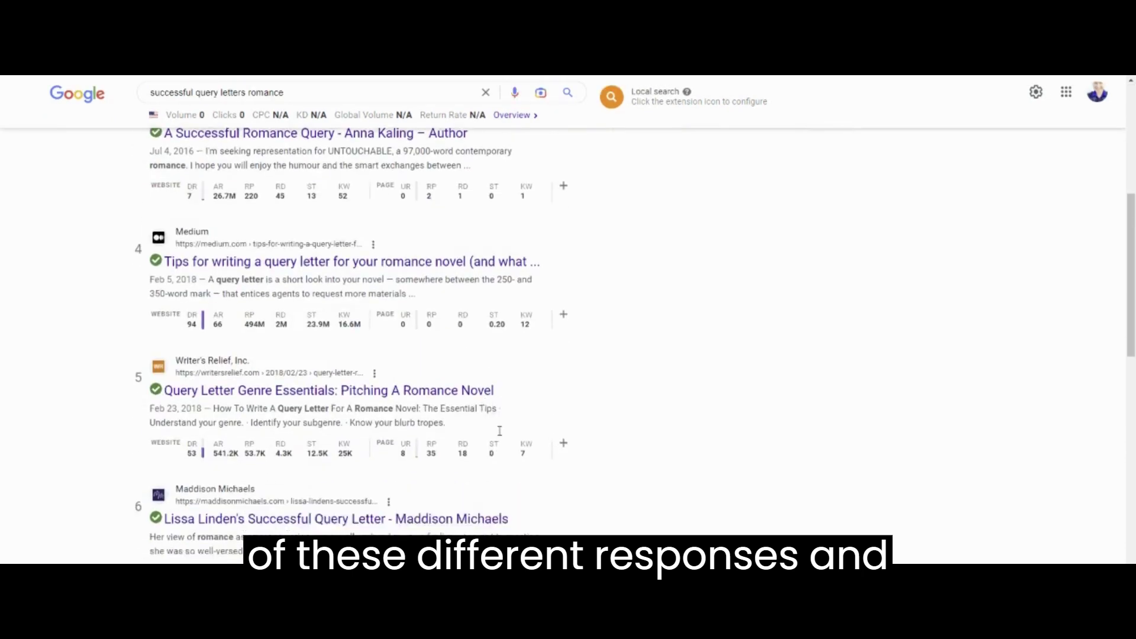
pyautogui.scroll(8, 613, 418)
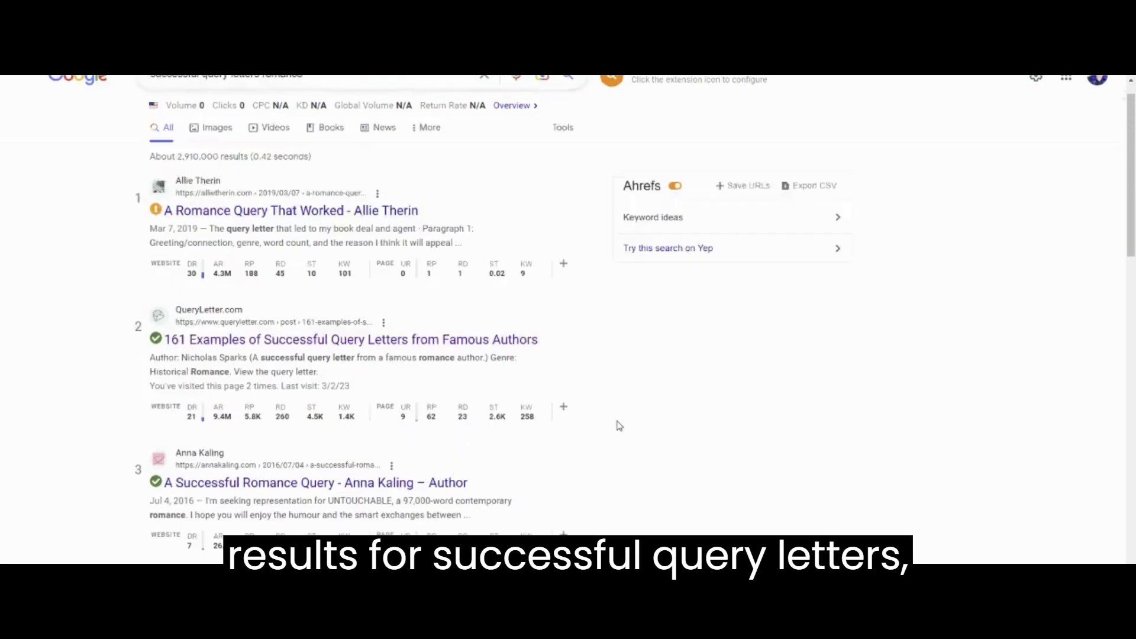
pyautogui.click(279, 247)
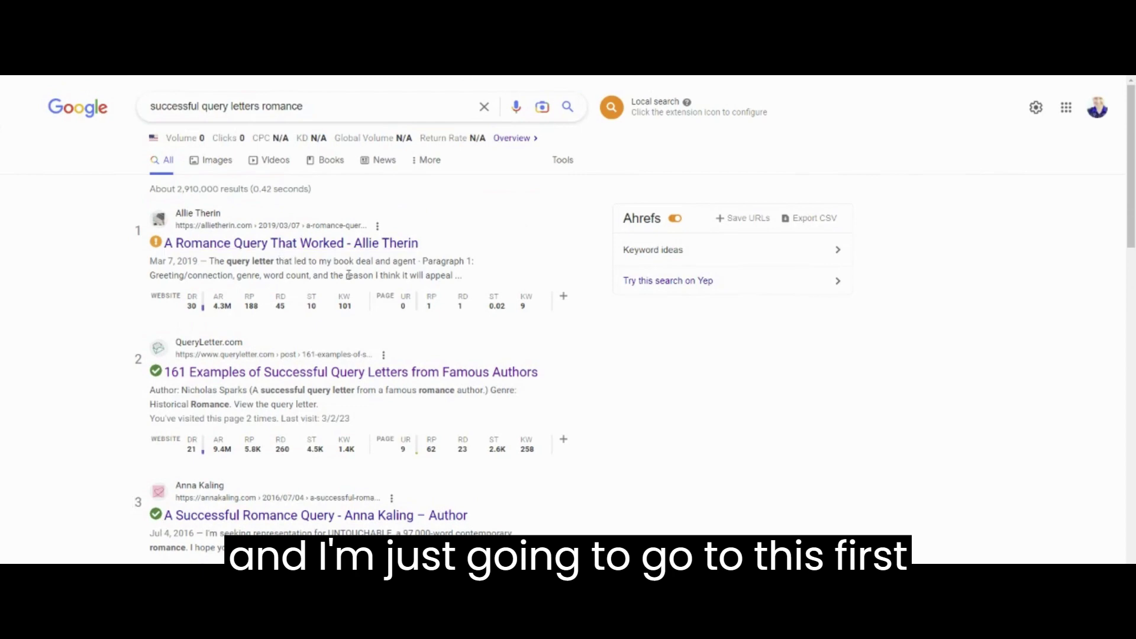
# Step: Scroll to the SPELLBOUND sample letter and select it from 'Dear Editor:' through its last paragraph
pyautogui.scroll(-6, 507, 236)
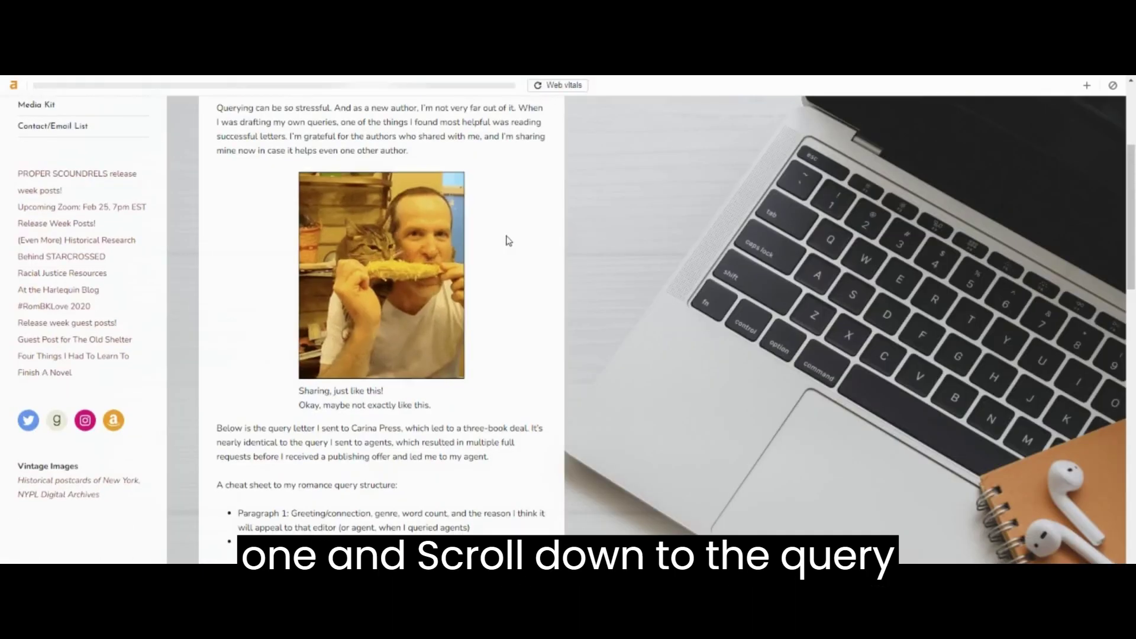
pyautogui.scroll(-5, 508, 245)
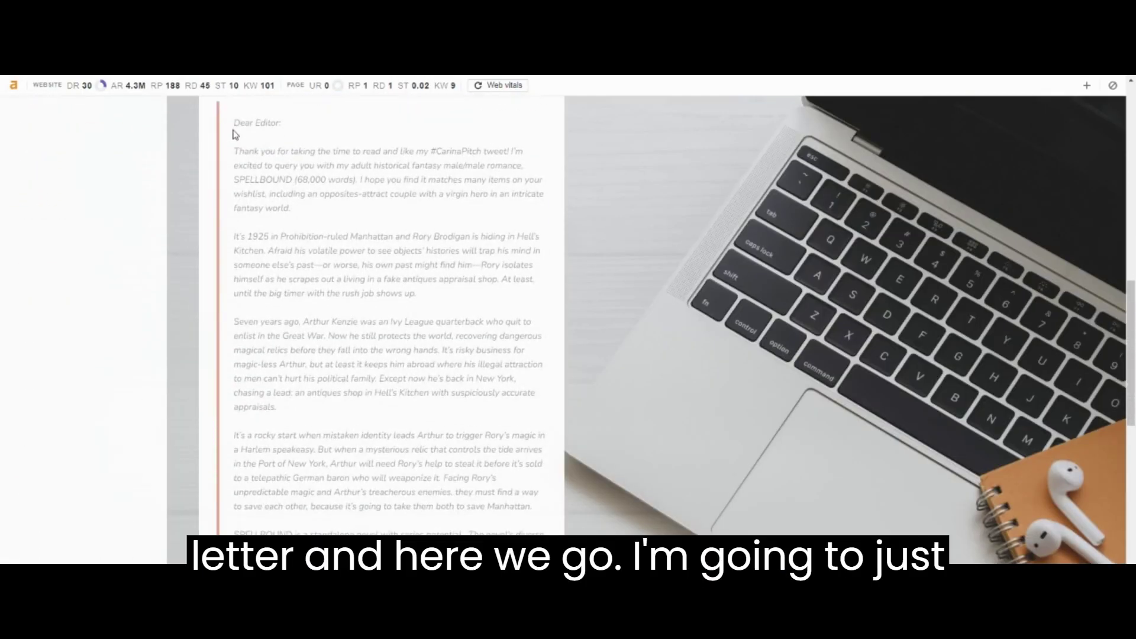
pyautogui.moveTo(234, 126); pyautogui.dragTo(509, 457)
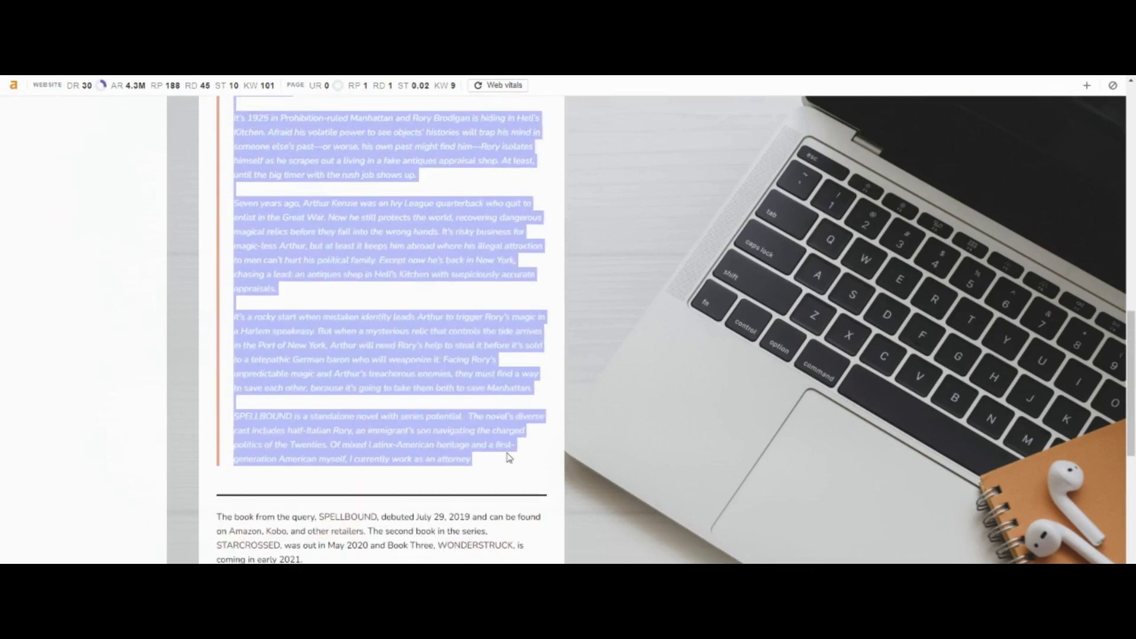
# Step: Copy the SPELLBOUND letter and paste it as plain text into ChatGPT's edit box
pyautogui.rightClick(456, 425)
pyautogui.click(470, 436)
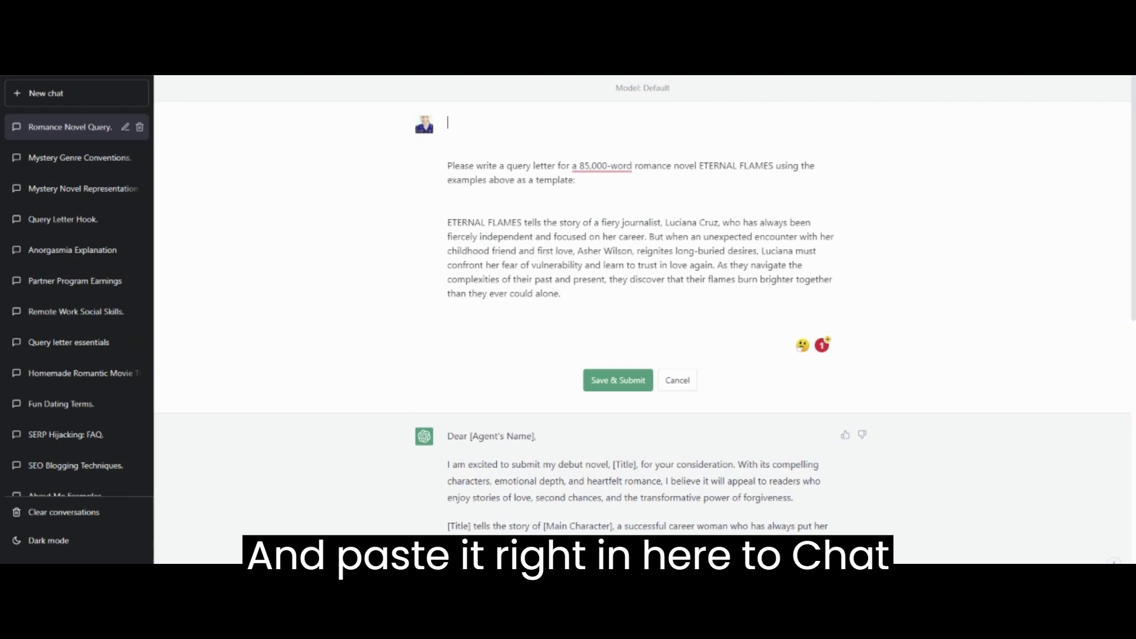
pyautogui.rightClick(498, 141)
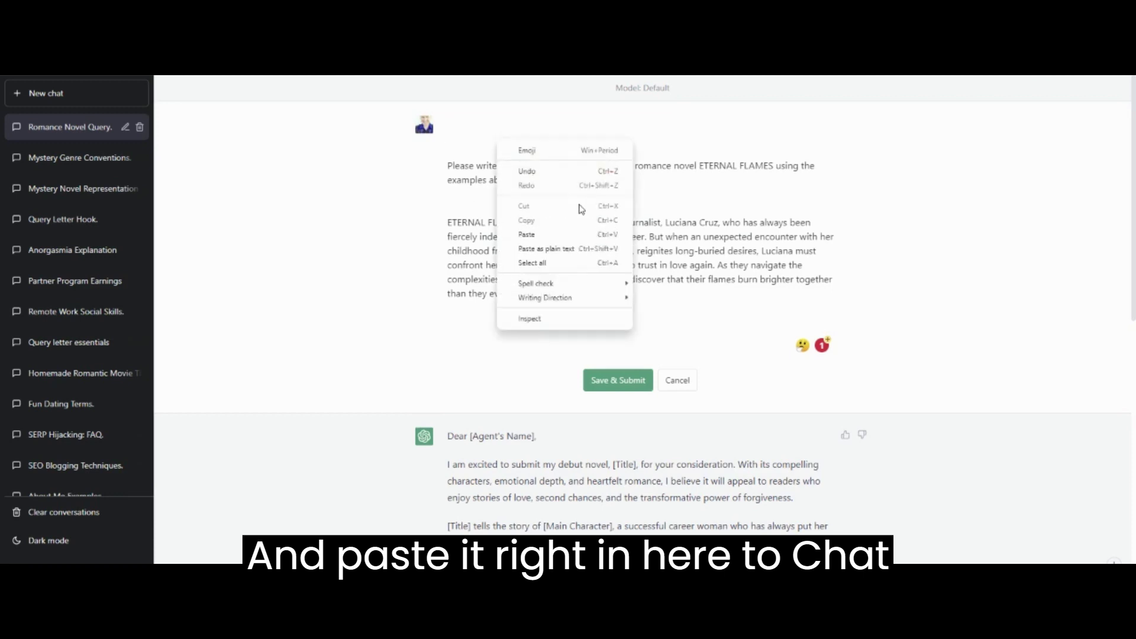
pyautogui.click(544, 249)
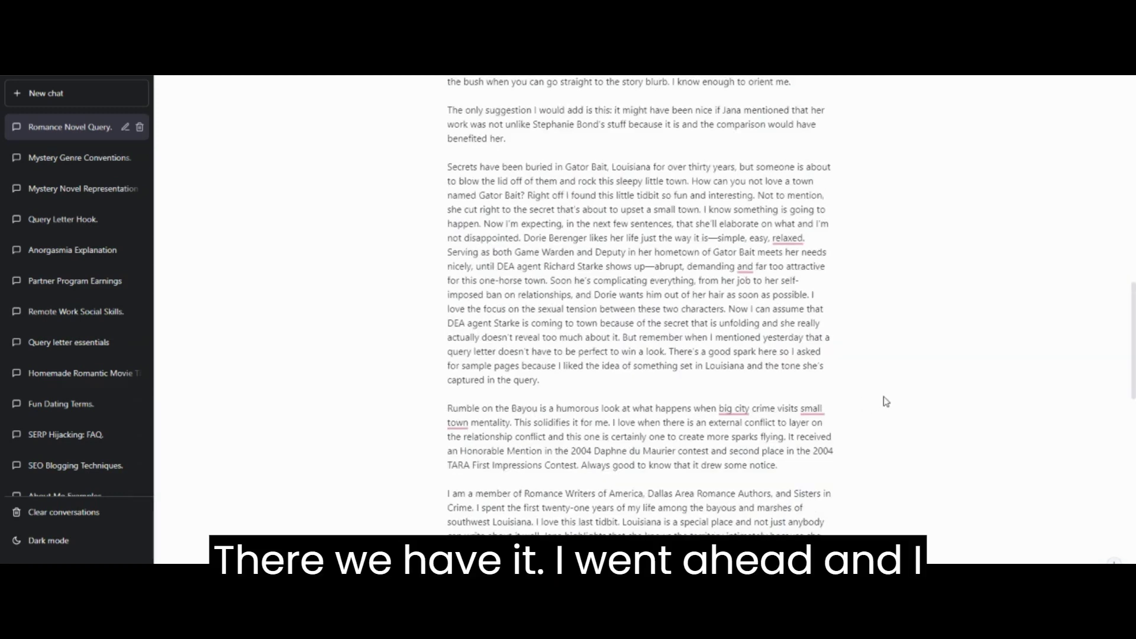
# Step: Review the edited prompt, highlighting the ETERNAL FLAMES request and its story summary paragraph
pyautogui.scroll(3, 883, 399)
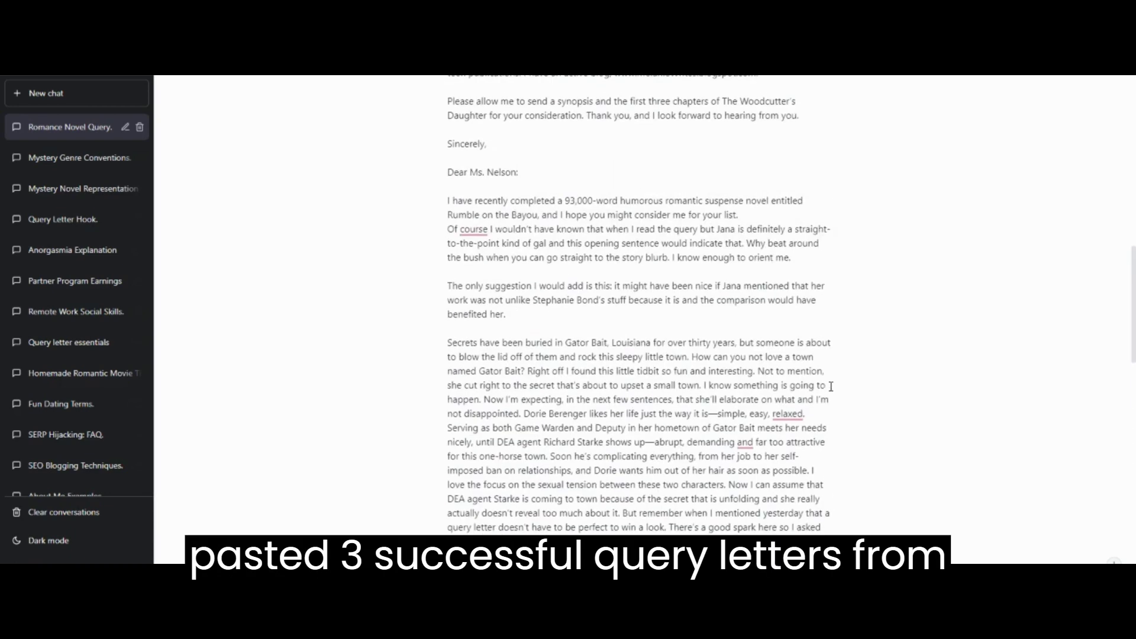
pyautogui.scroll(10, 840, 393)
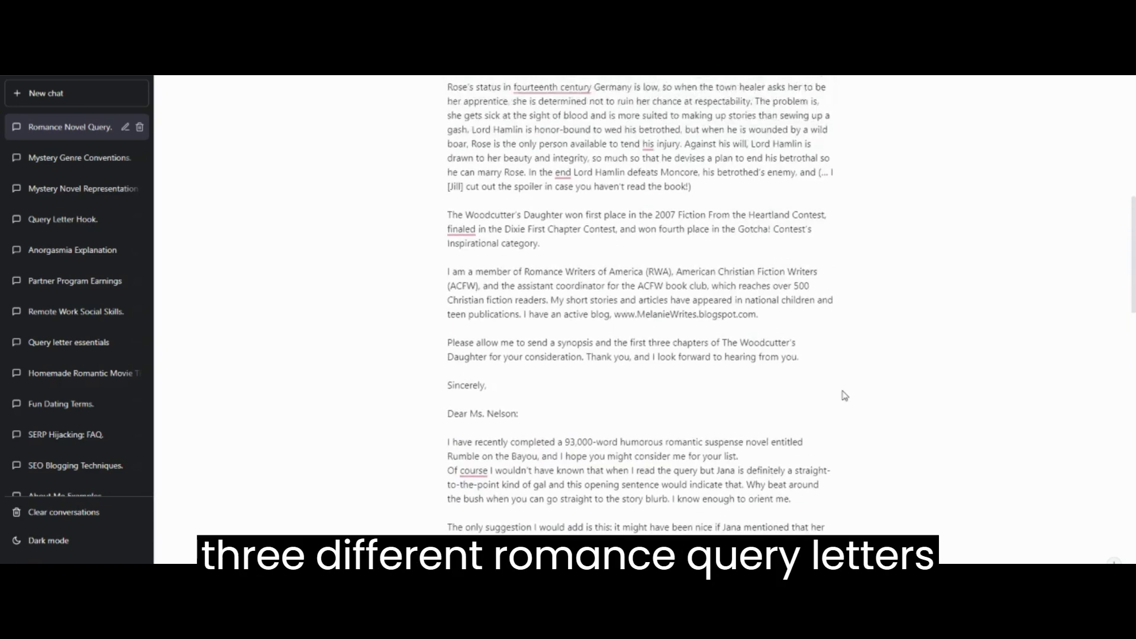
pyautogui.scroll(4, 845, 395)
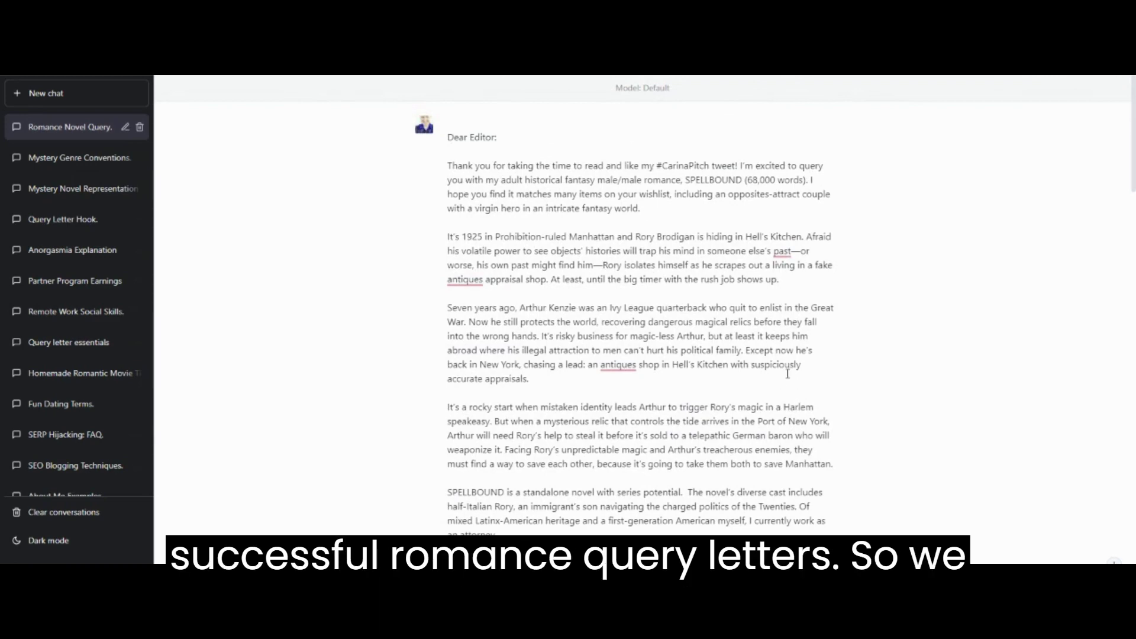
pyautogui.scroll(-4, 788, 378)
pyautogui.scroll(-15, 788, 378)
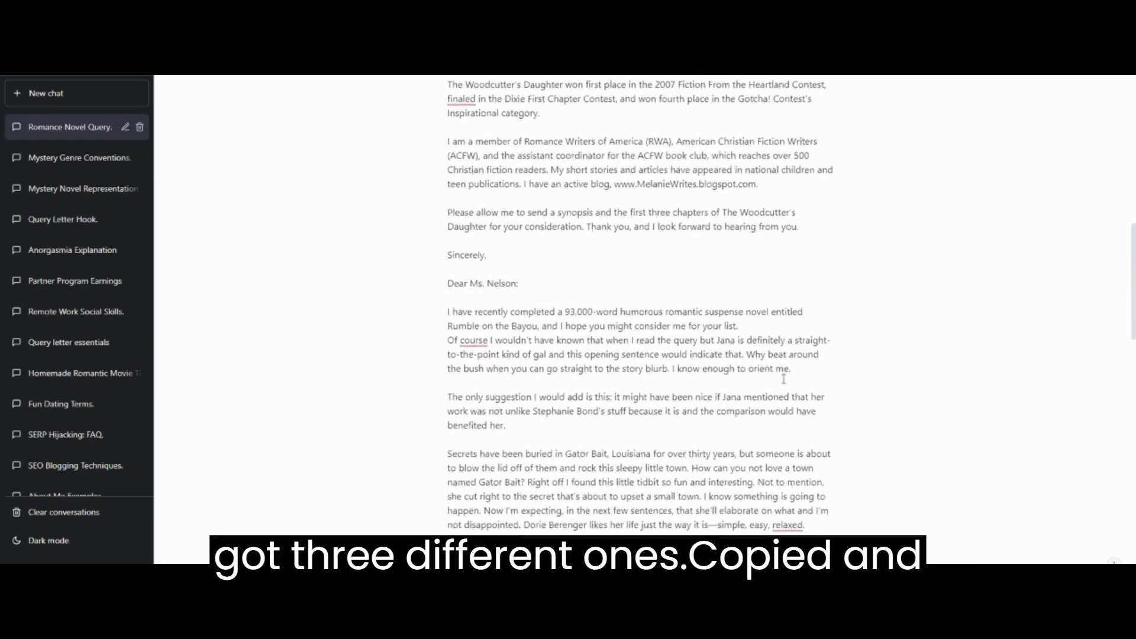
pyautogui.scroll(-6, 783, 379)
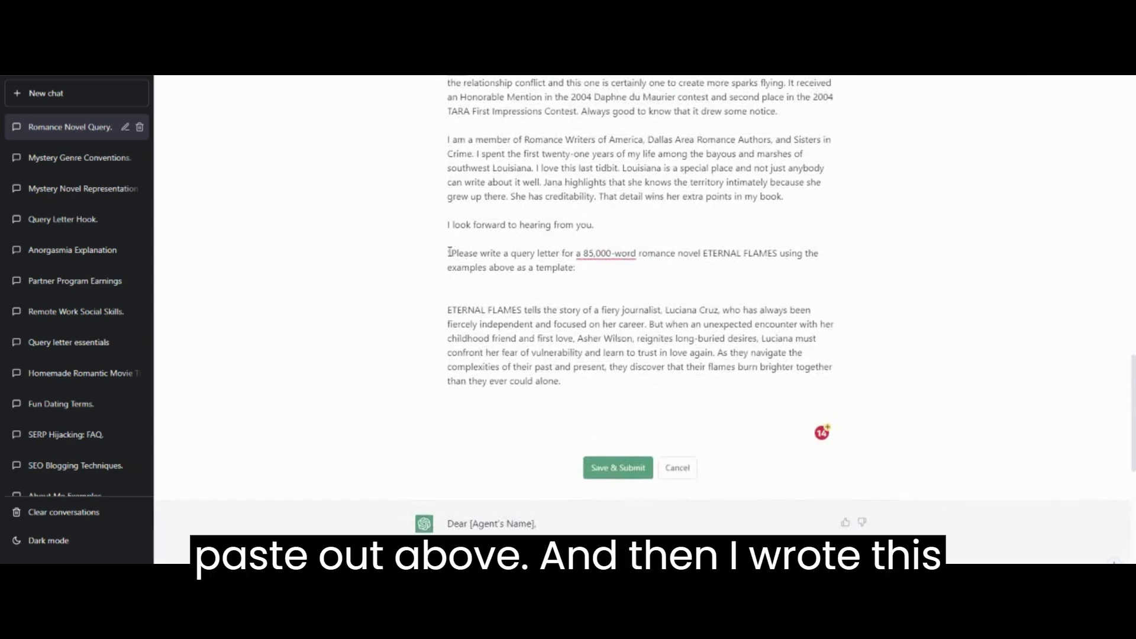
pyautogui.moveTo(576, 269)
pyautogui.moveTo(576, 269); pyautogui.dragTo(448, 254)
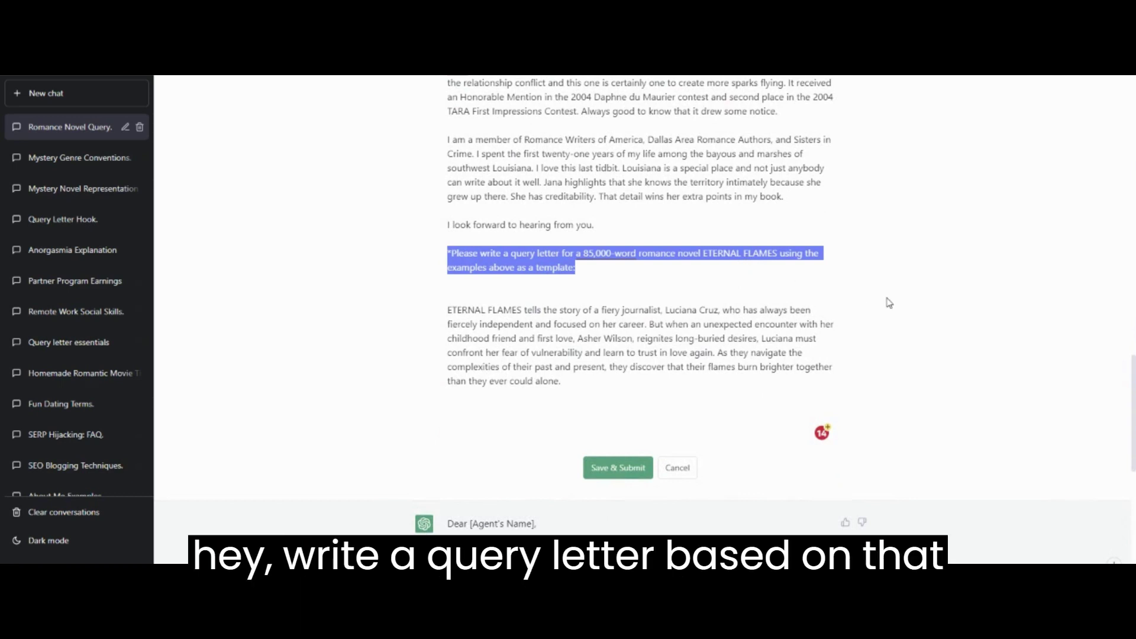
pyautogui.click(475, 320)
pyautogui.moveTo(449, 310); pyautogui.dragTo(582, 377)
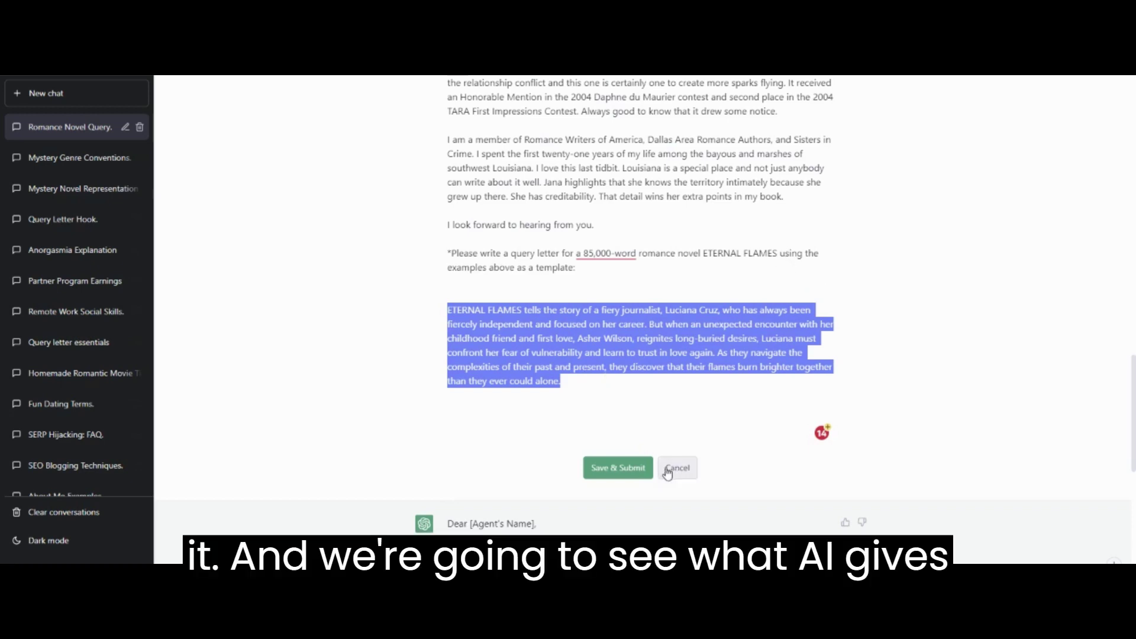
# Step: Save and submit the edited prompt, then read the new ETERNAL FLAMES letter's Luciana Cruz plot paragraph
pyautogui.click(618, 468)
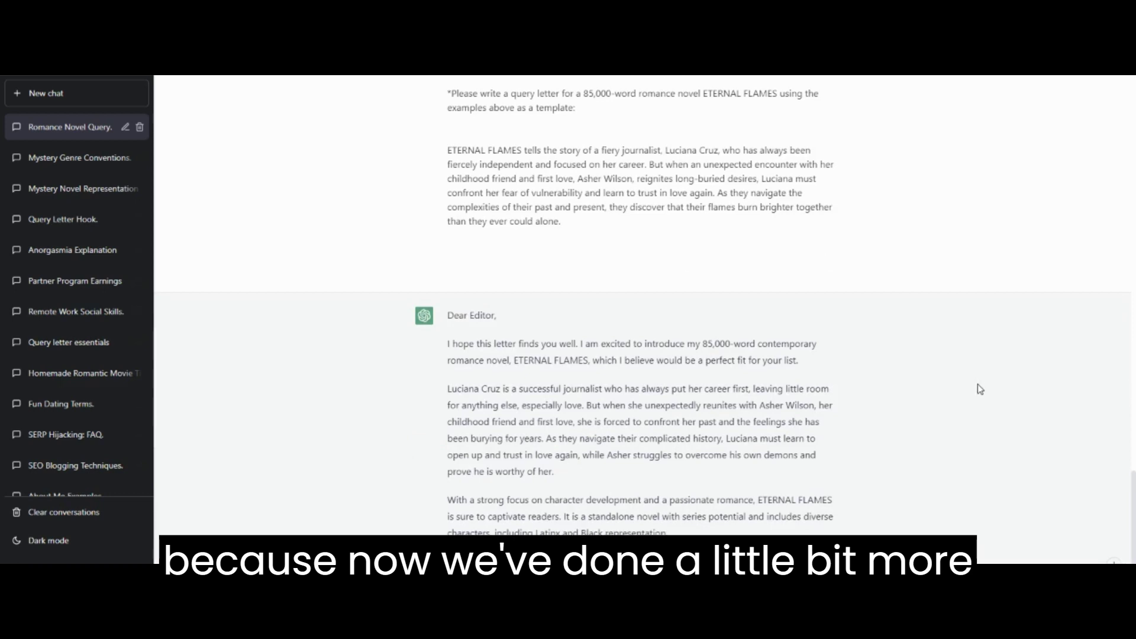
pyautogui.scroll(-3, 983, 388)
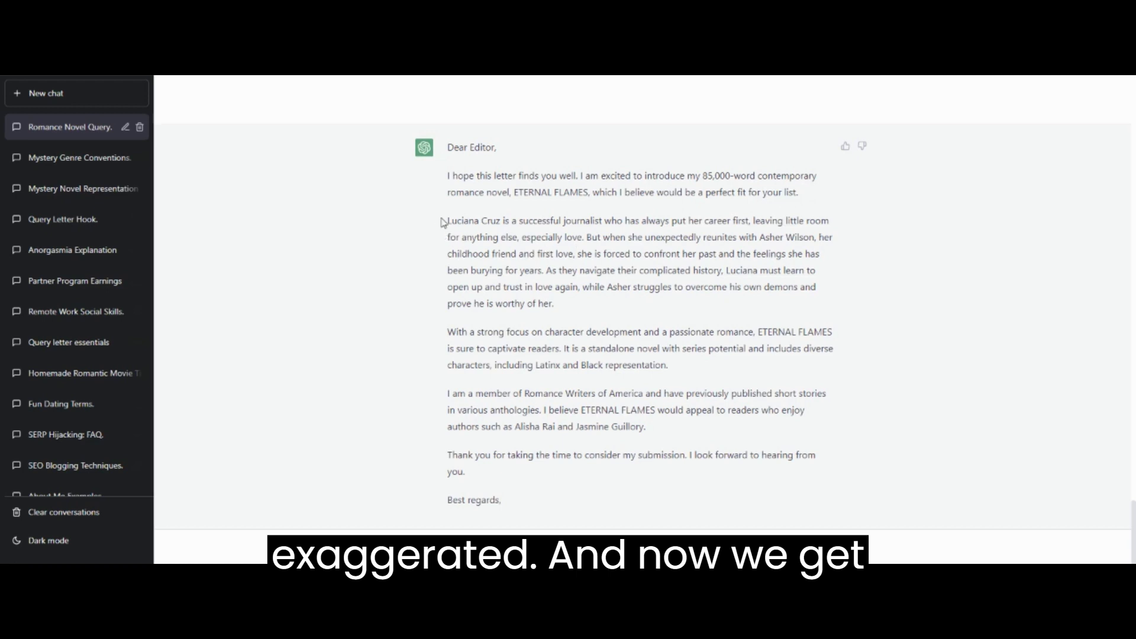
pyautogui.moveTo(450, 219); pyautogui.dragTo(598, 297)
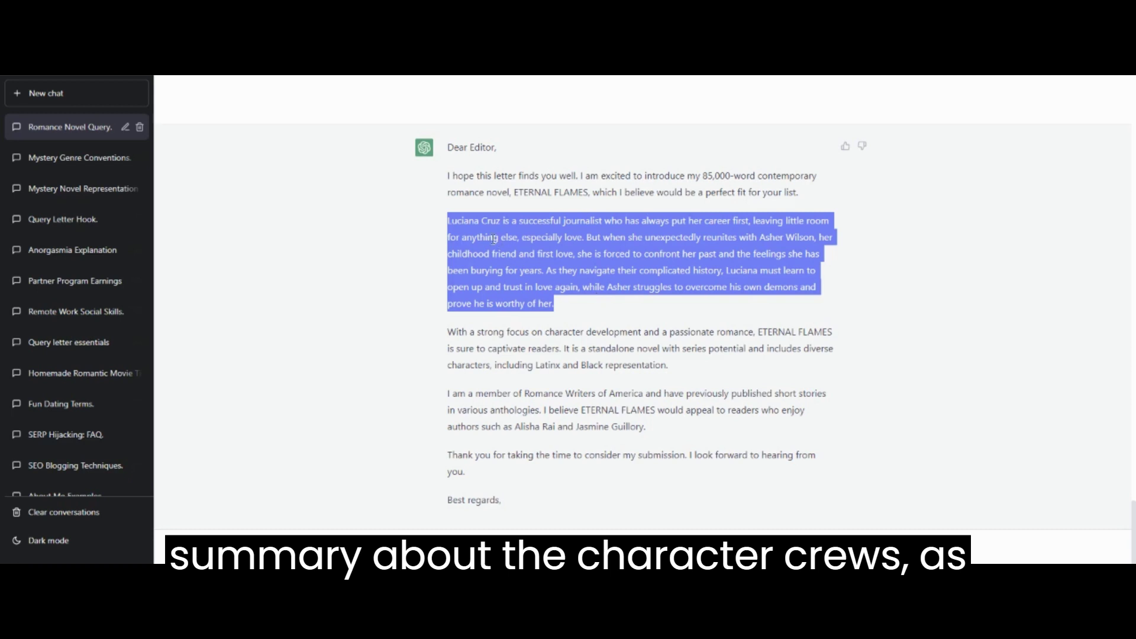
pyautogui.click(625, 253)
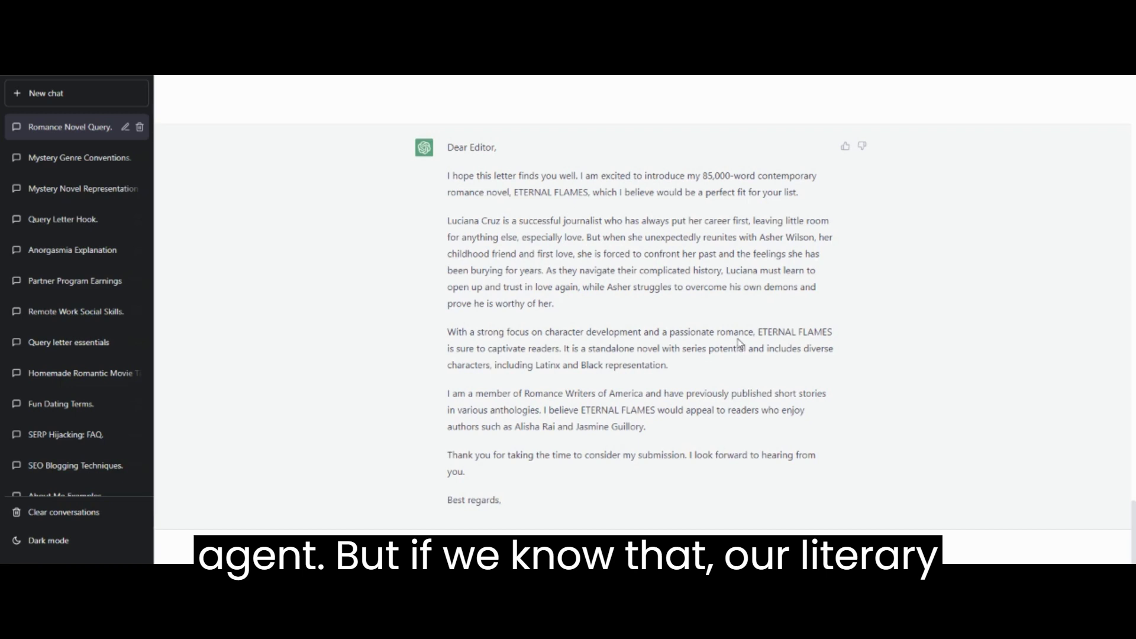
pyautogui.moveTo(470, 147); pyautogui.dragTo(496, 147)
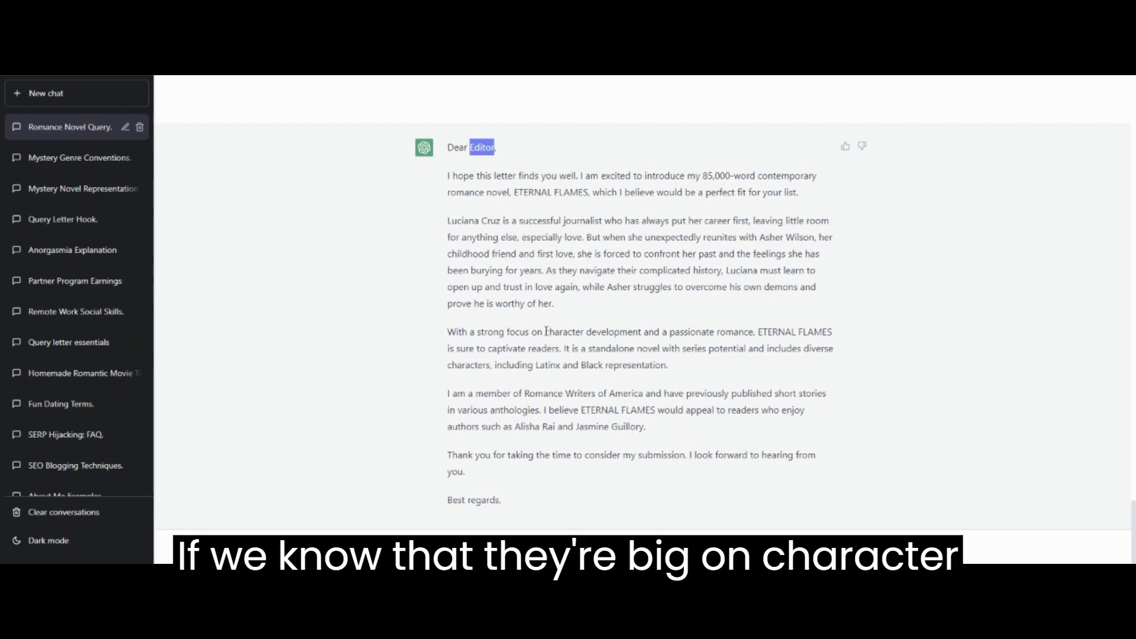
pyautogui.moveTo(543, 334); pyautogui.dragTo(643, 333)
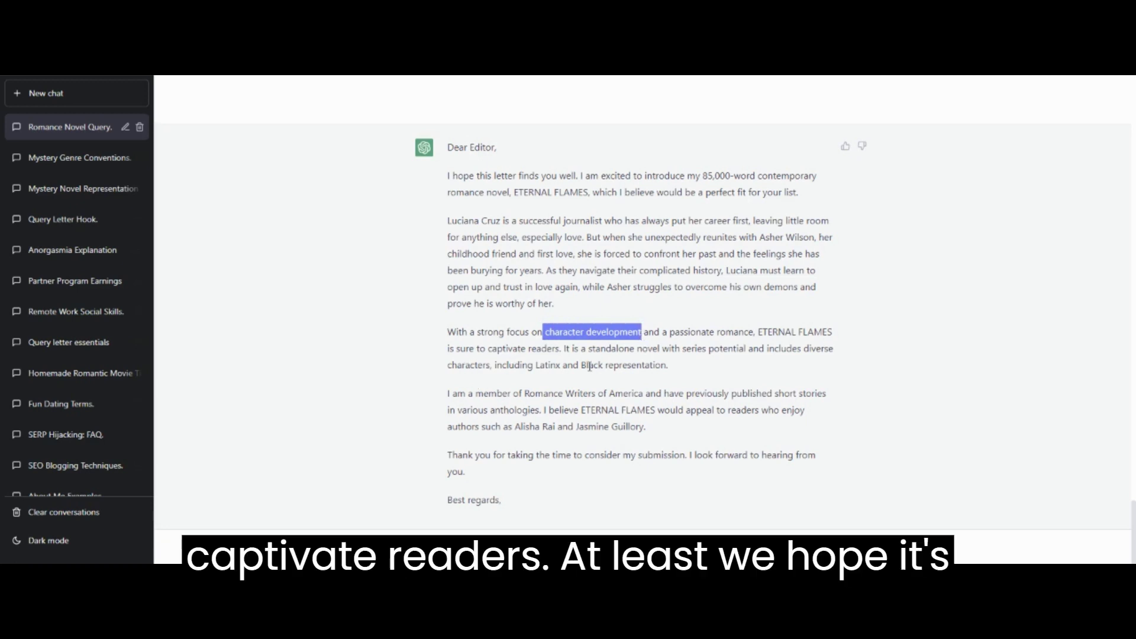
pyautogui.click(699, 365)
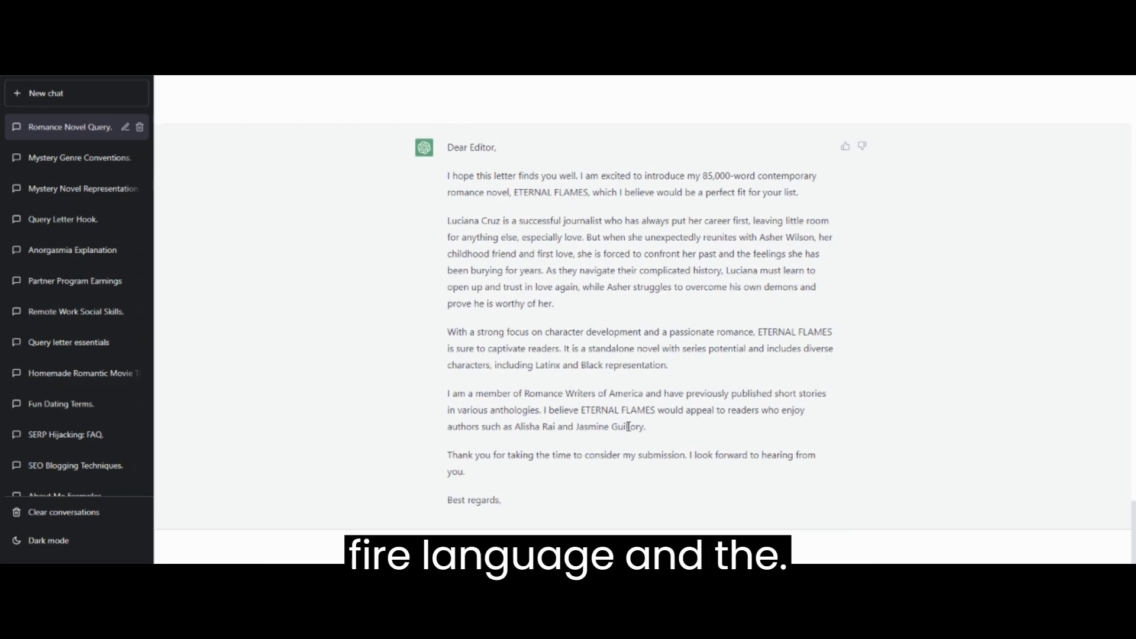
pyautogui.scroll(7, 629, 426)
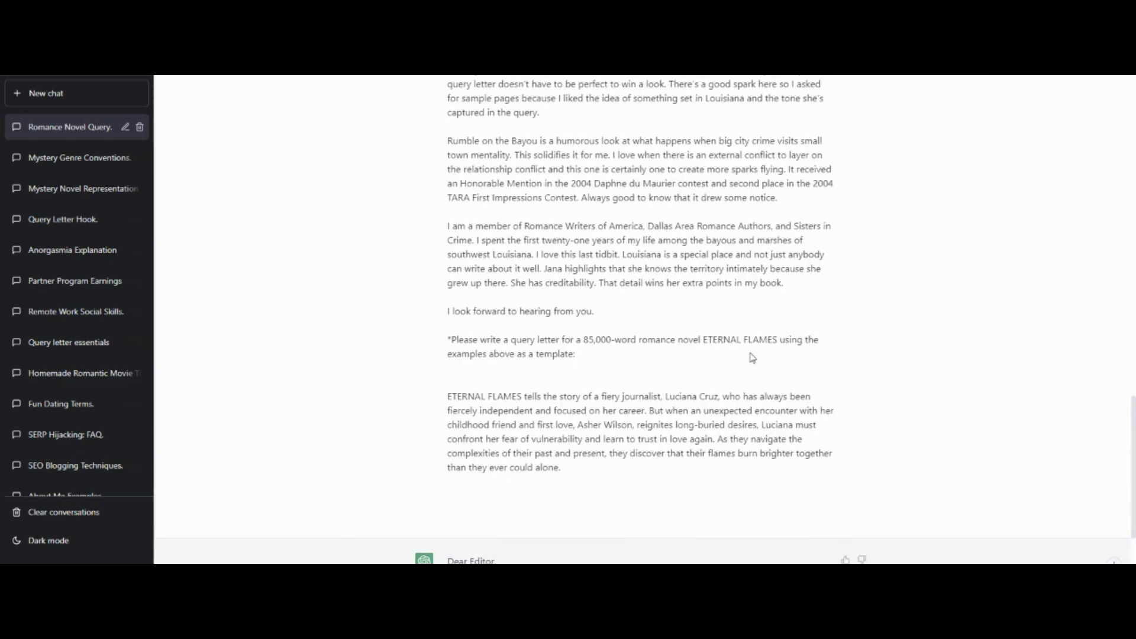
pyautogui.moveTo(449, 77); pyautogui.dragTo(449, 398)
pyautogui.scroll(-4, 749, 435)
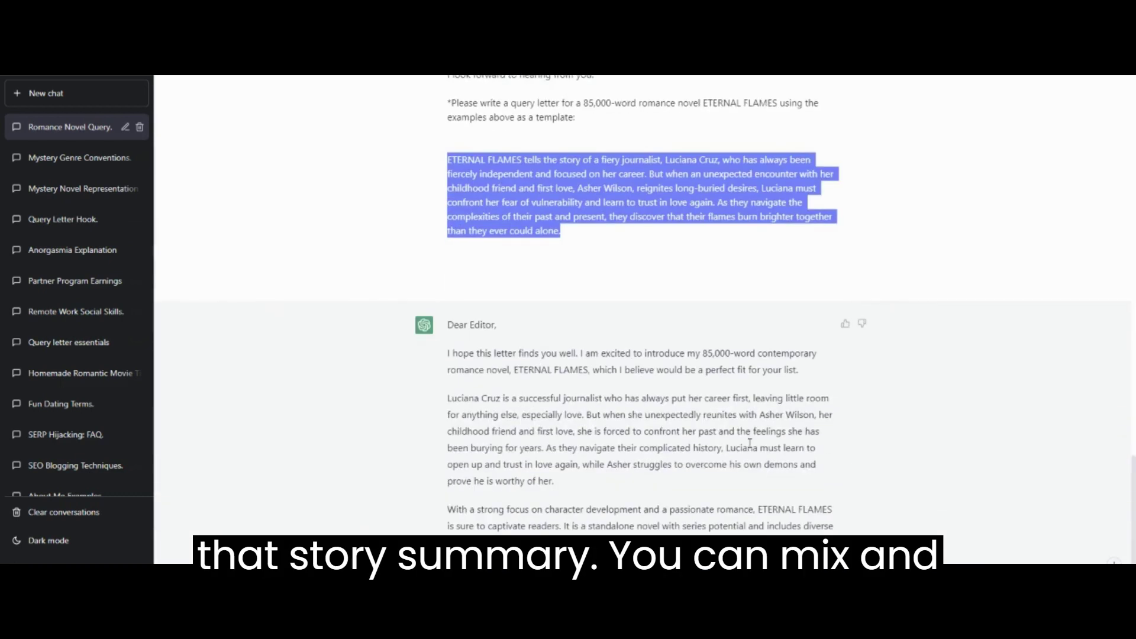
pyautogui.scroll(-2, 786, 453)
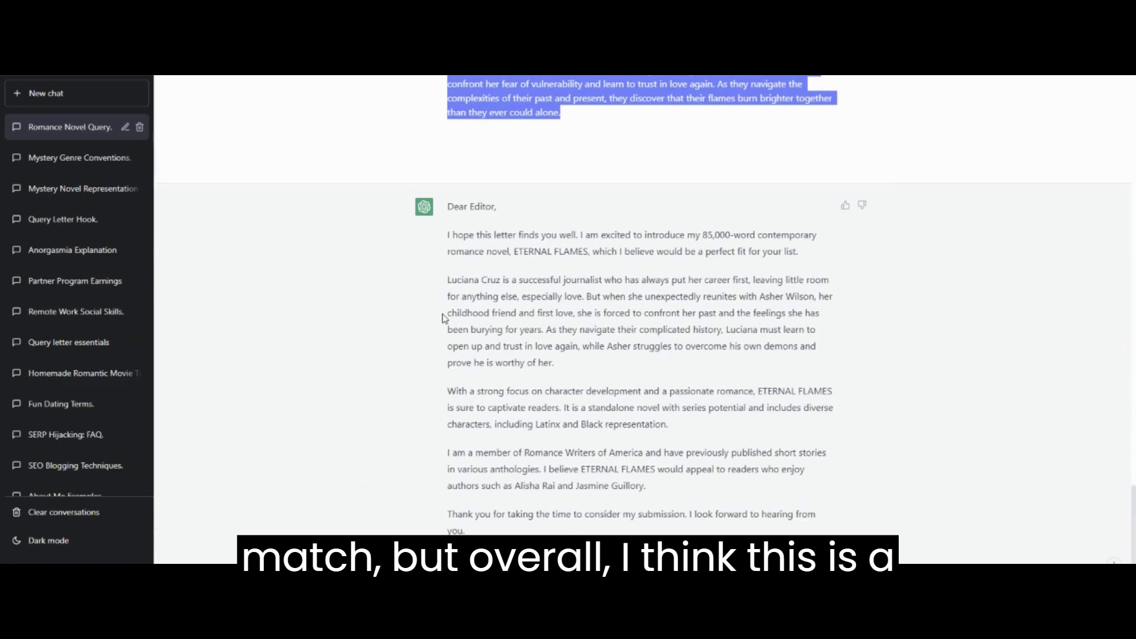
pyautogui.scroll(-1, 730, 450)
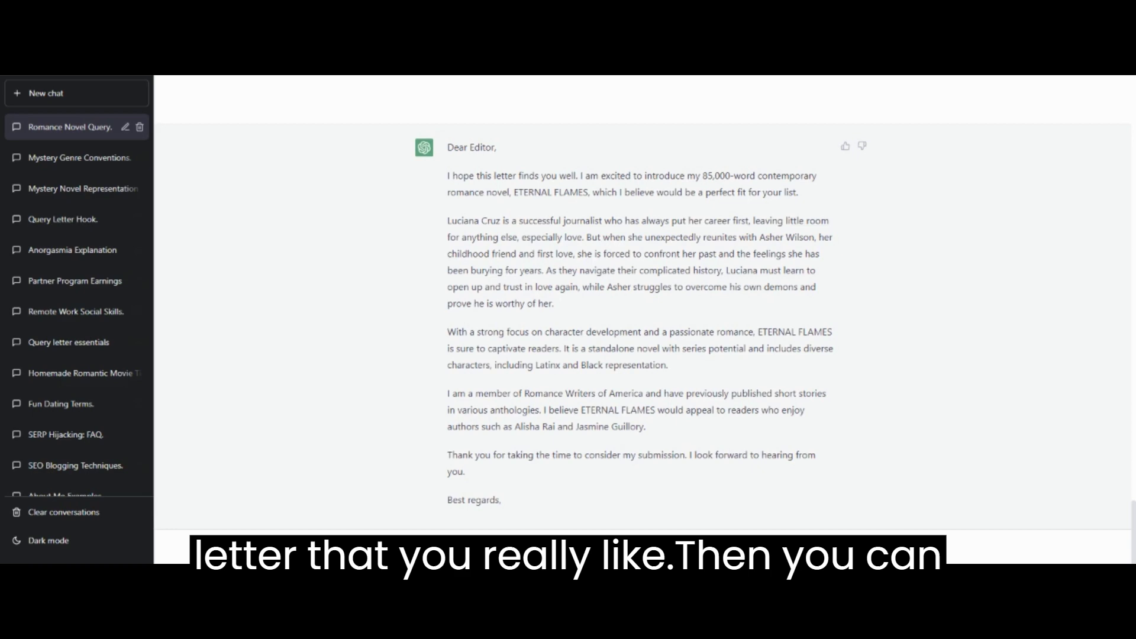
pyautogui.scroll(10, 696, 247)
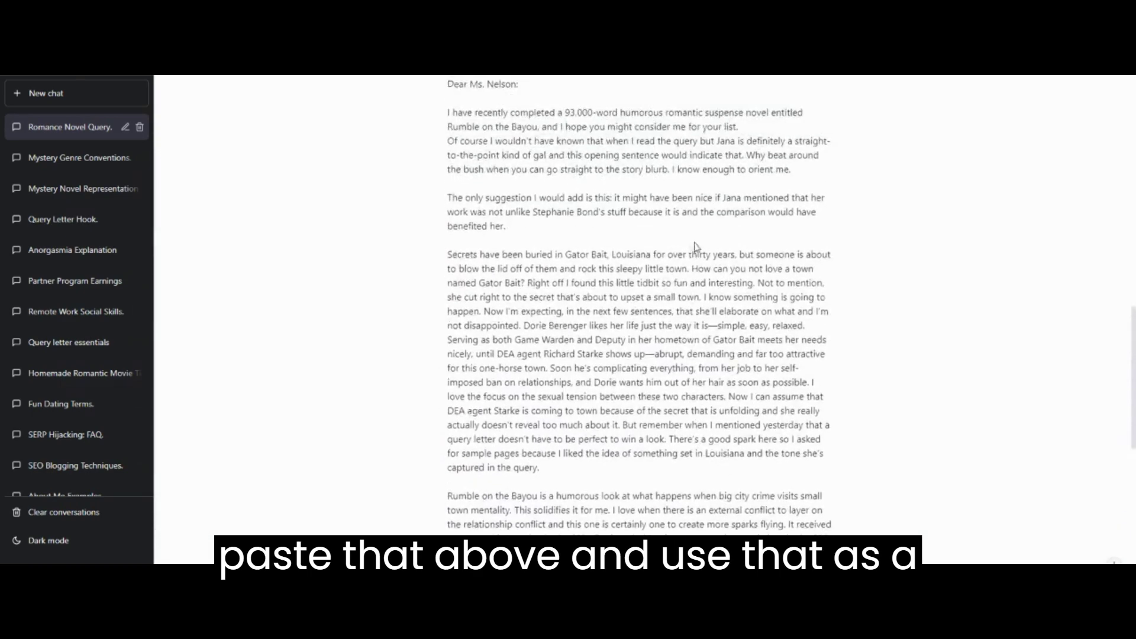
pyautogui.scroll(3, 696, 247)
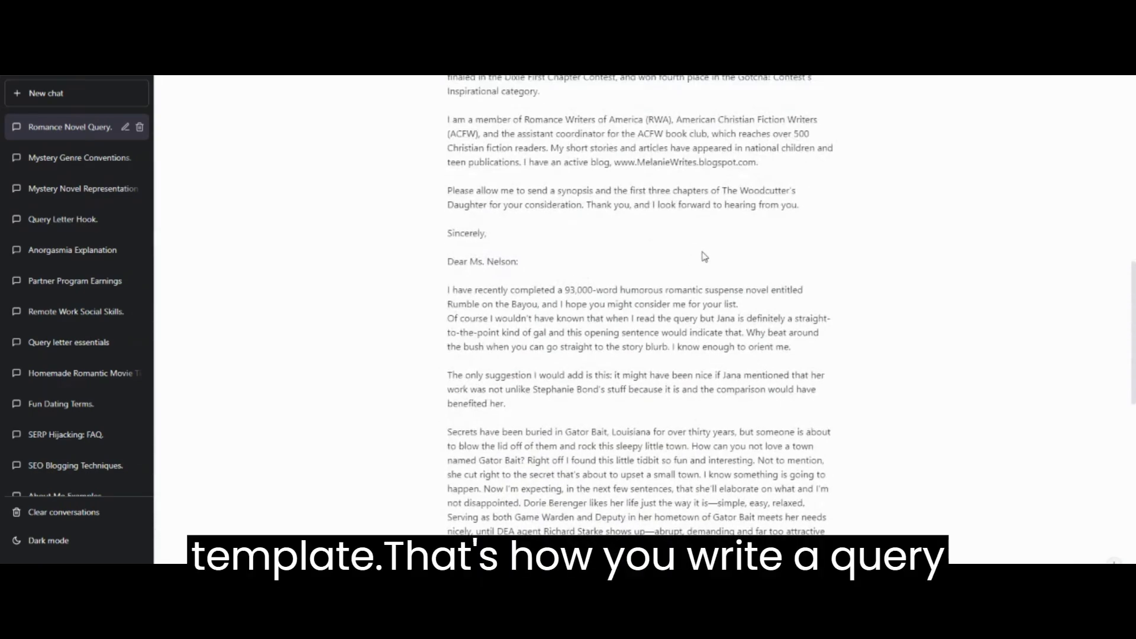